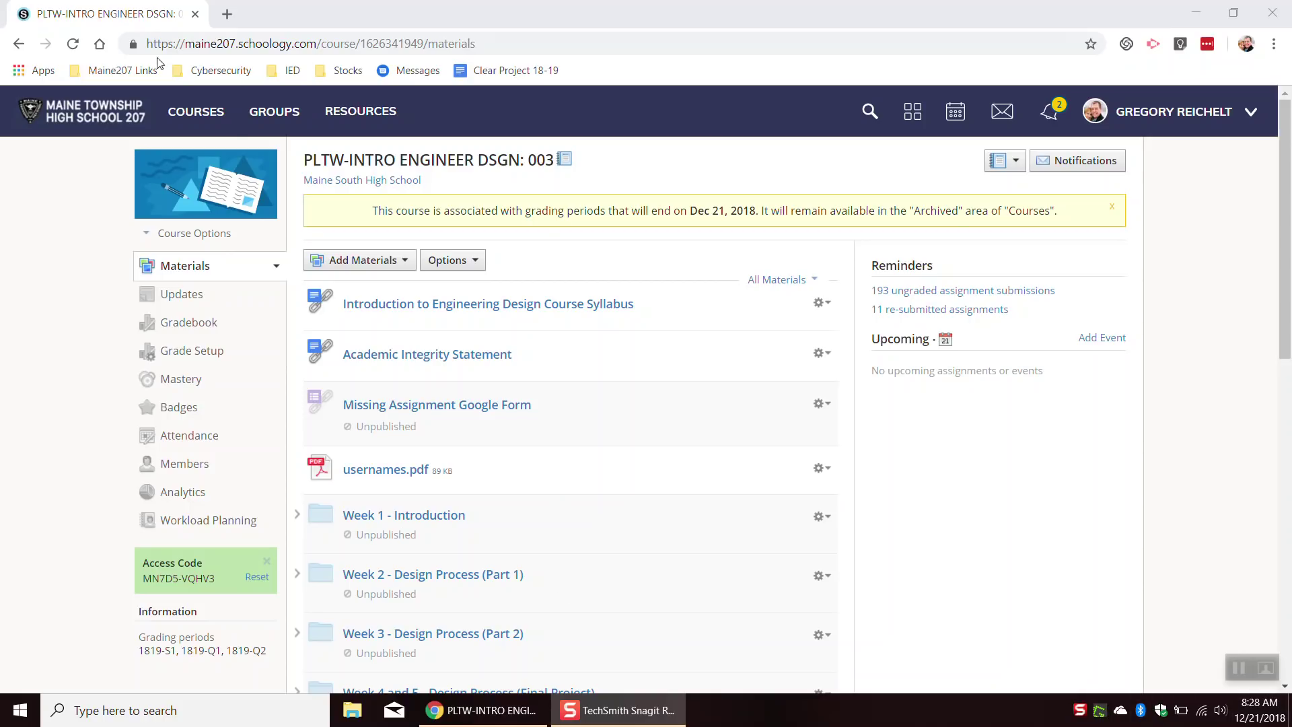
Go to COURSES > 3D ANIMATION: 001 > Week 1 - Introduction to the Course, then start a region capture.
left_click(196, 111)
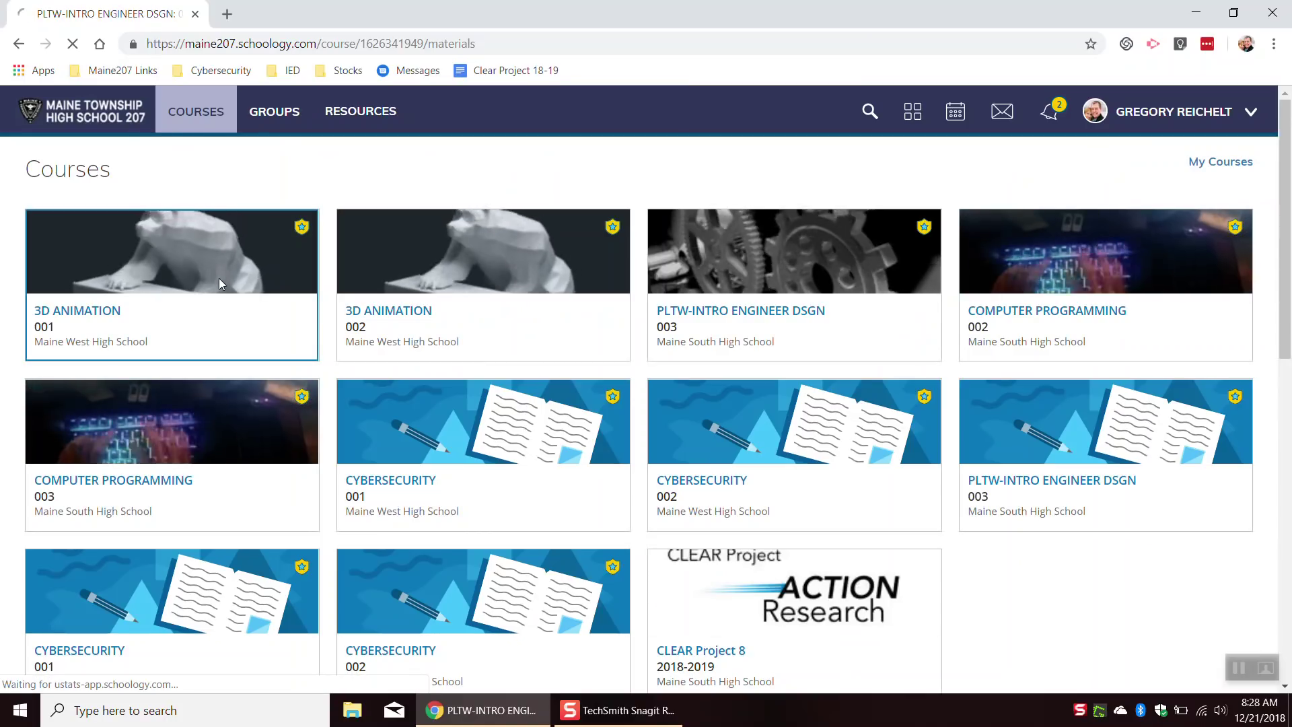
left_click(219, 277)
scroll(462, 427, "down", 1)
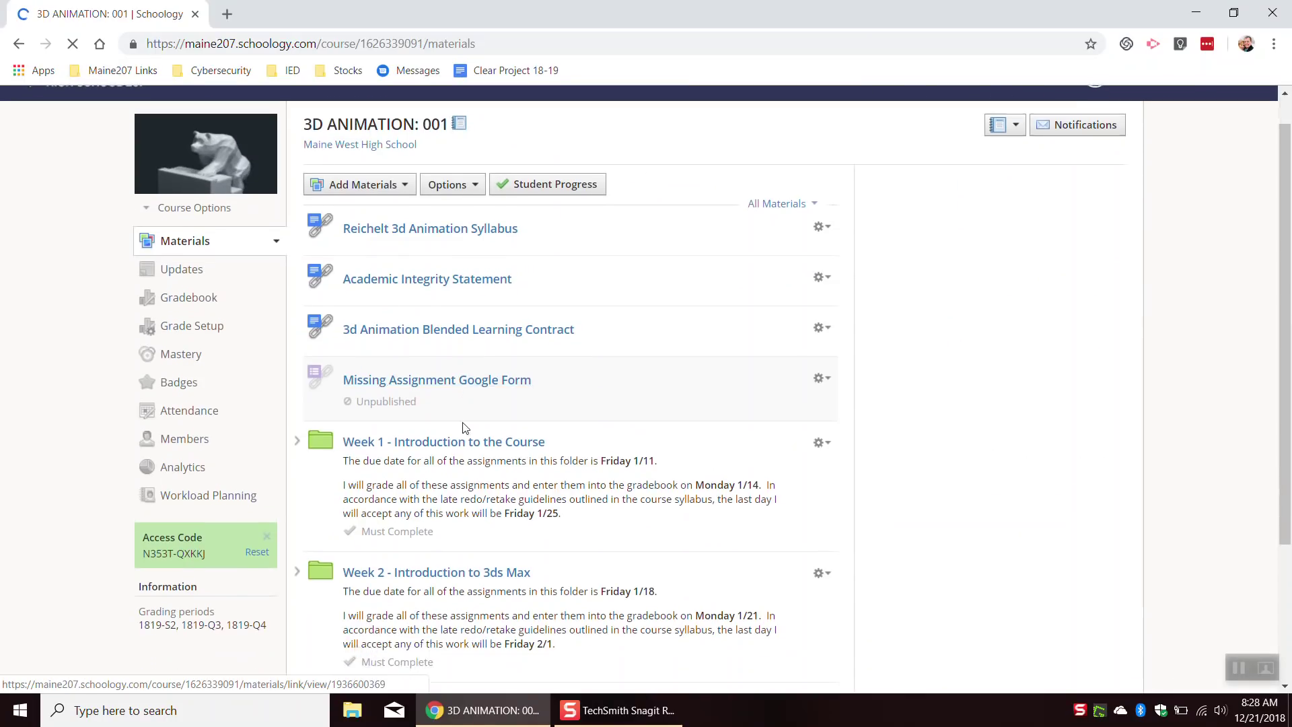
left_click(445, 395)
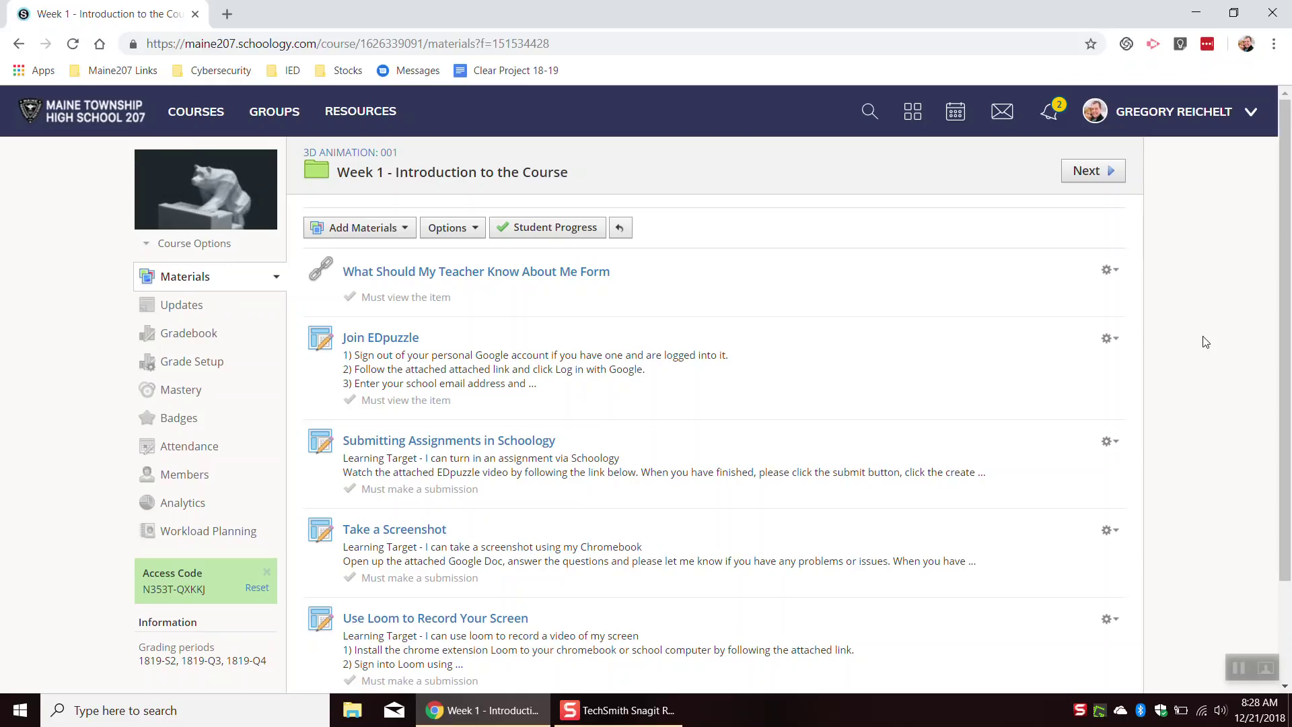
key("Print")
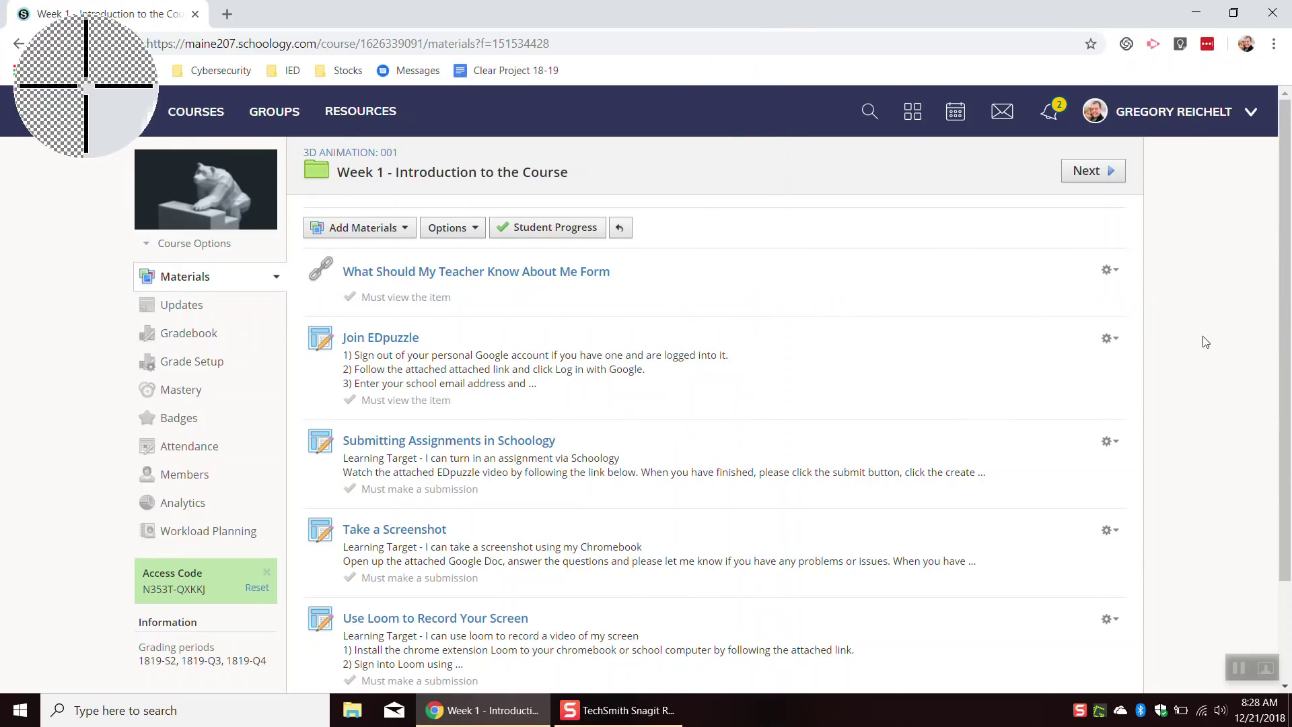
Capture the full 1920x1080 screen showing the Week 1 page and copy it to the clipboard.
left_click_drag(0, 0, 1291, 726)
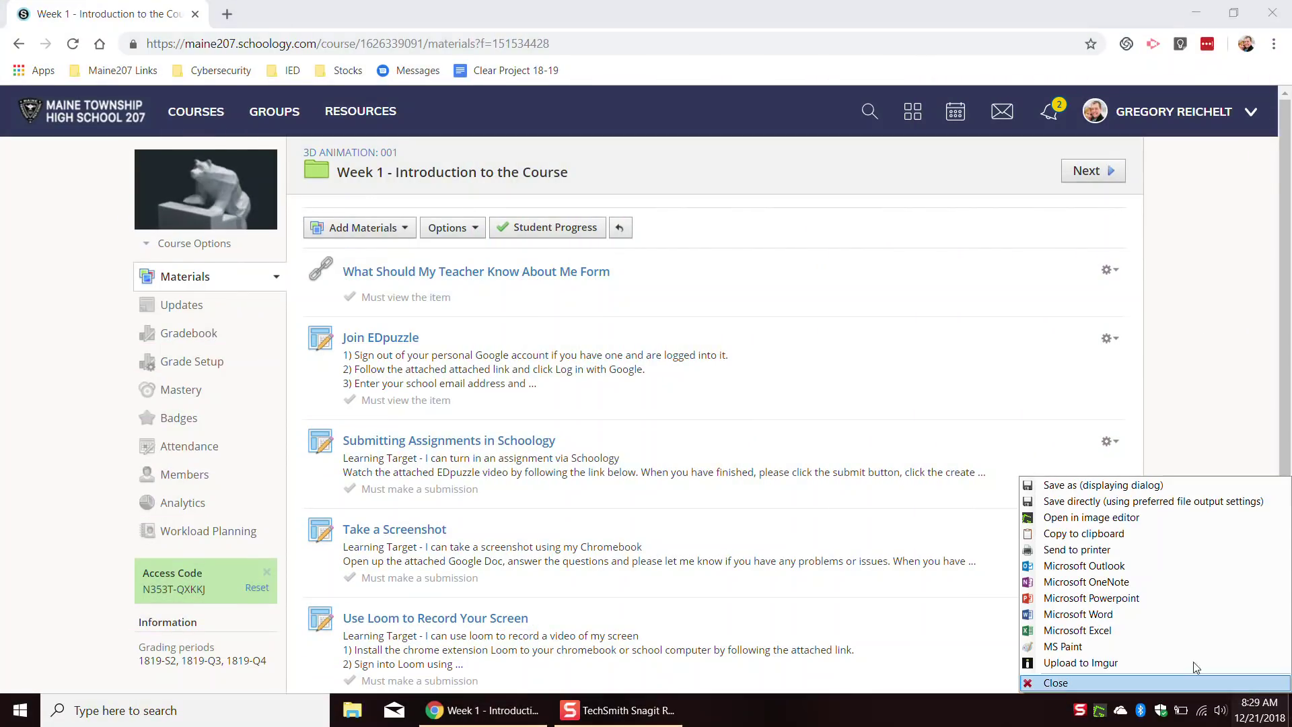
mouse_move(1156, 543)
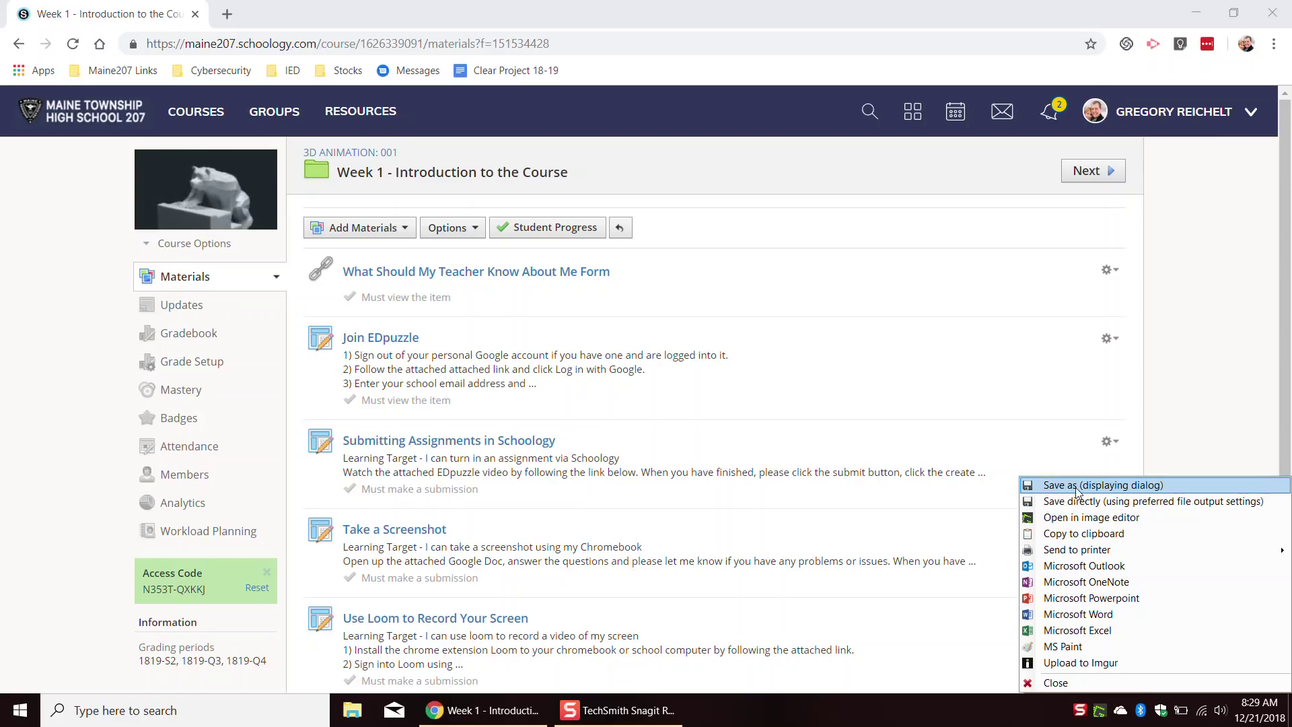
left_click(1095, 536)
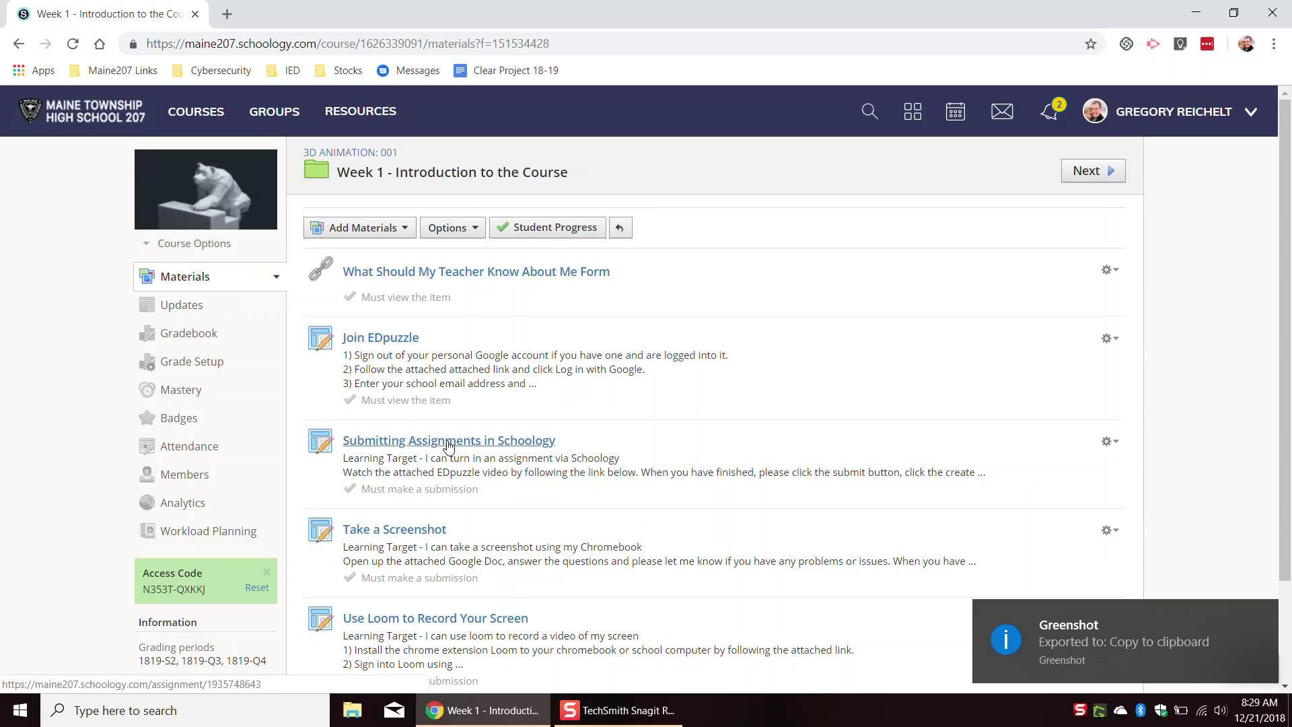
scroll(626, 577, "down", 1)
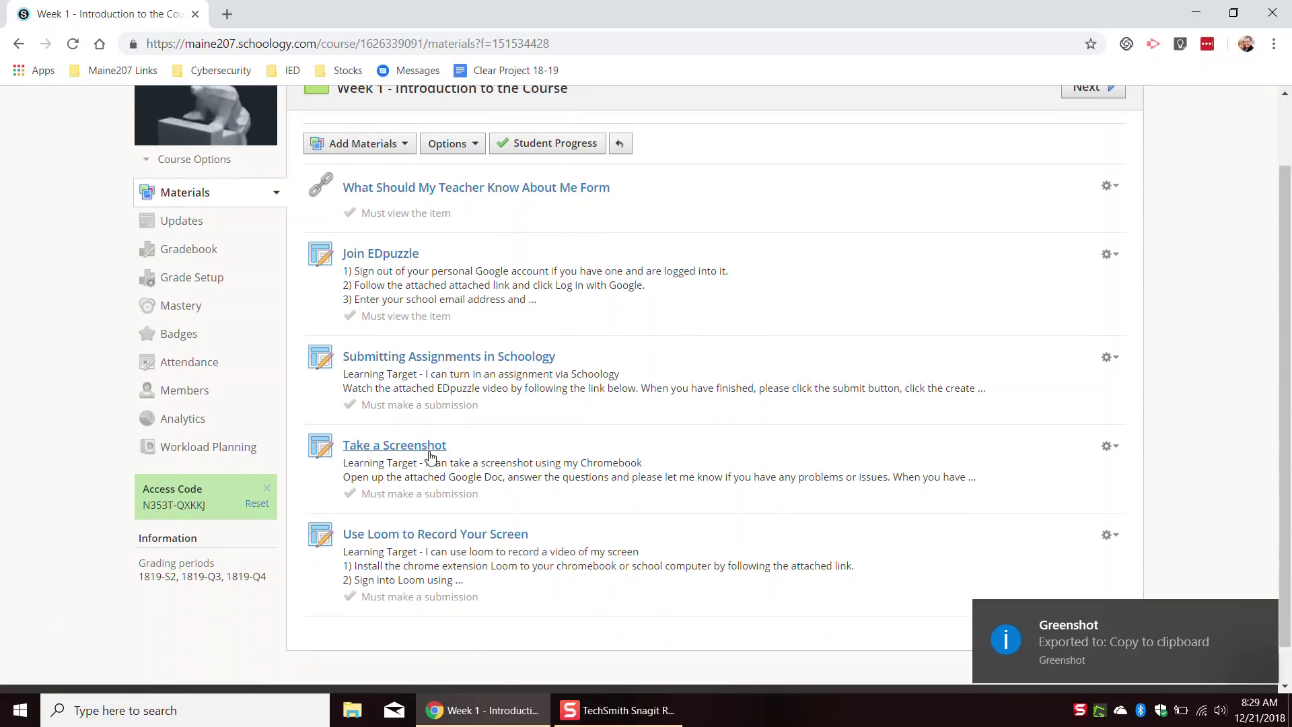
In the Take a Screenshot doc, paste the capture over {Paste Greenshot Image Here}, then delete it.
left_click(423, 449)
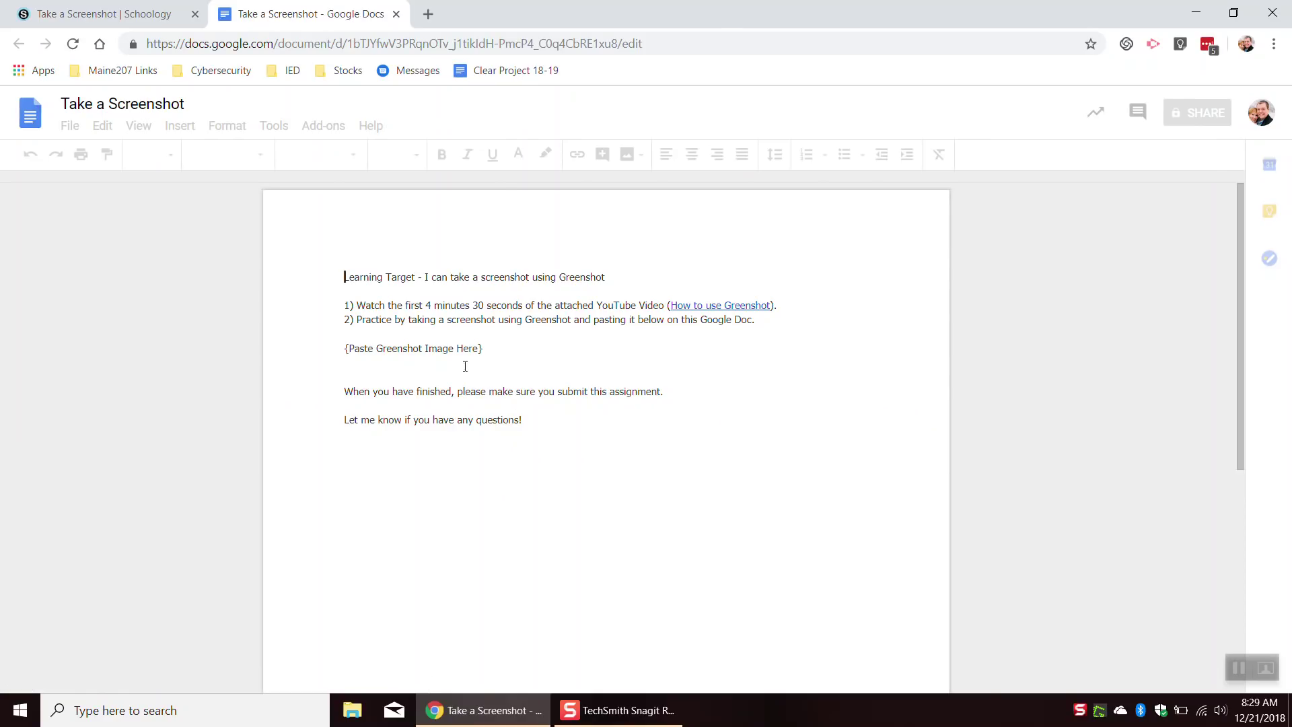
left_click_drag(482, 348, 326, 345)
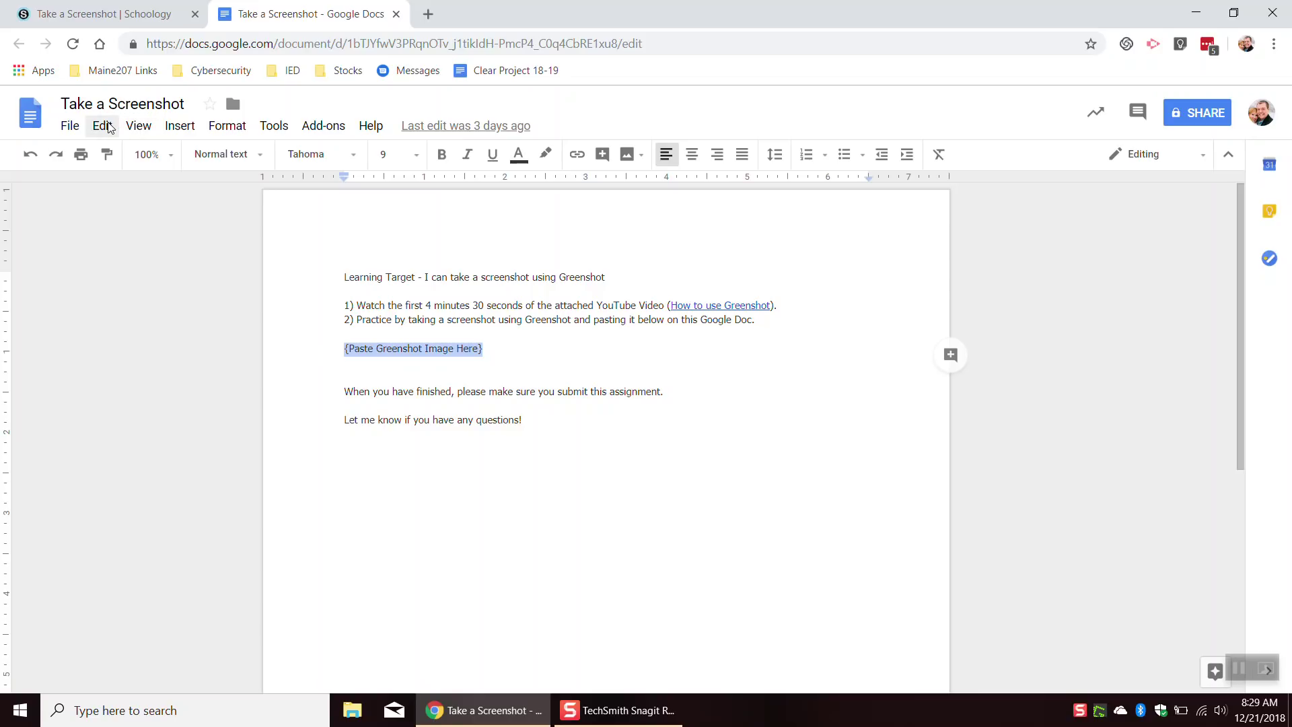
key("ctrl+v")
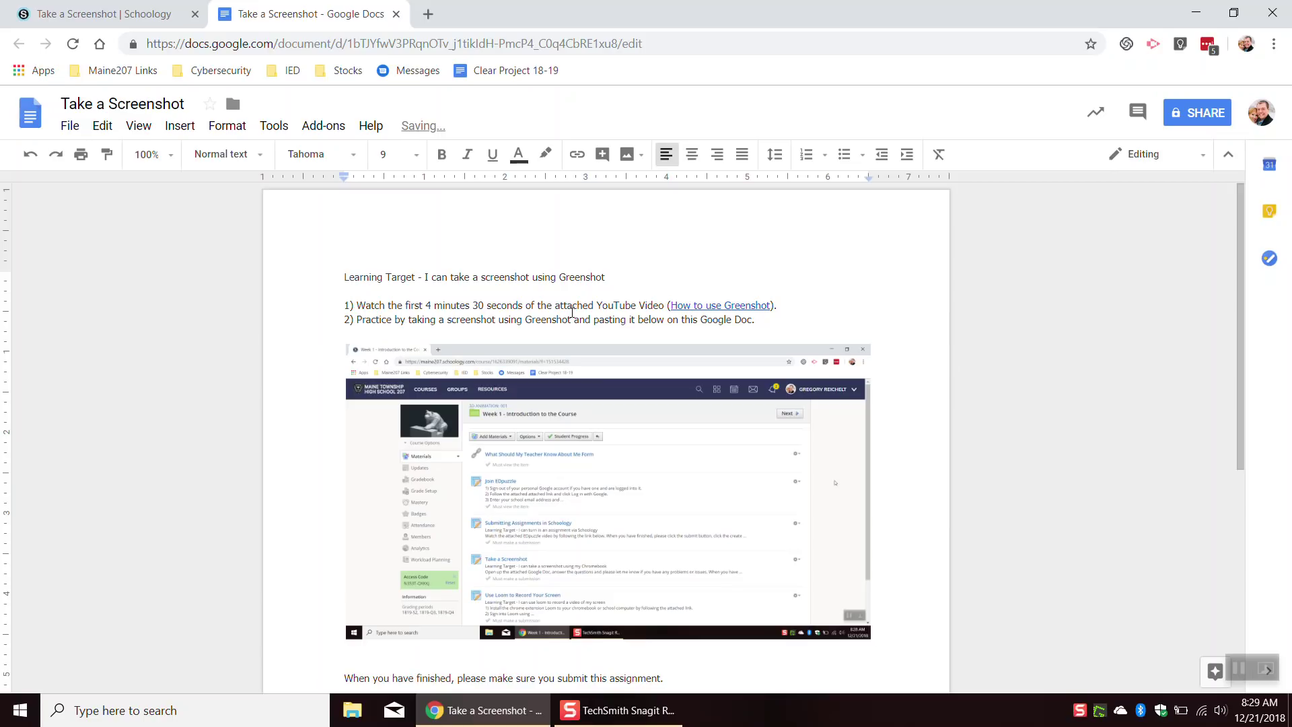
key("BackSpace")
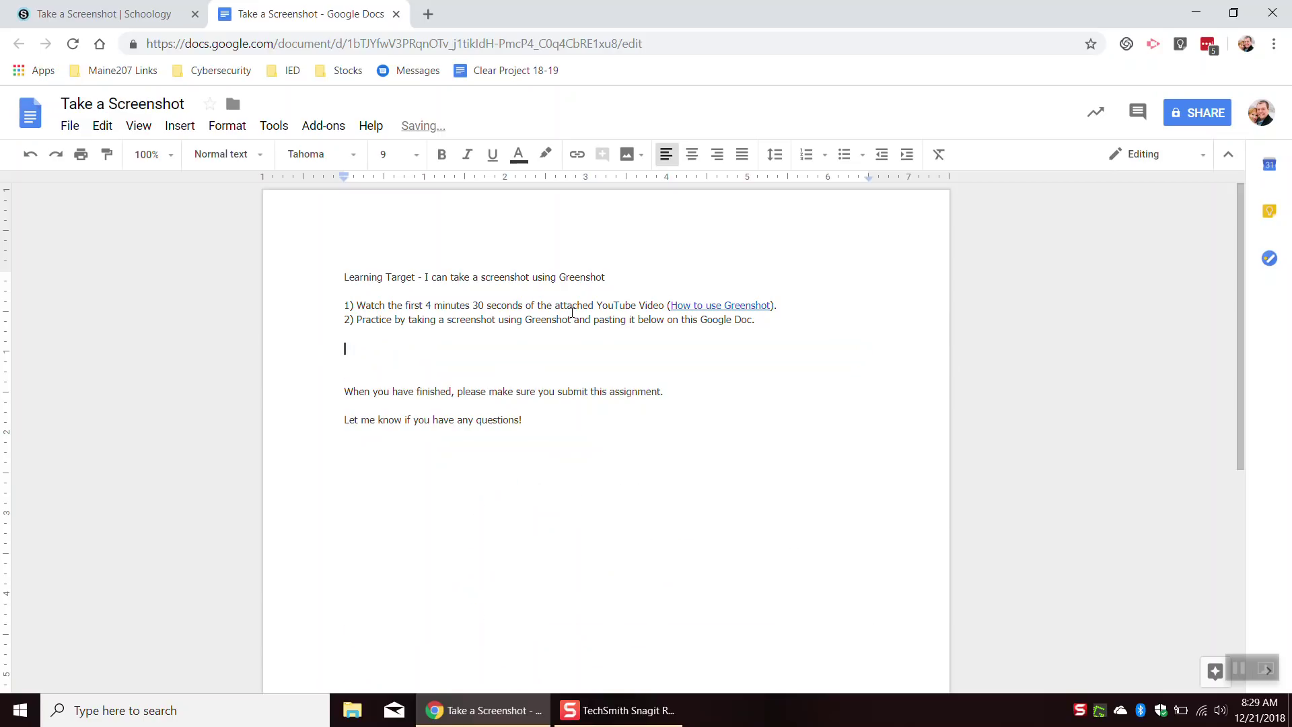
key("Print")
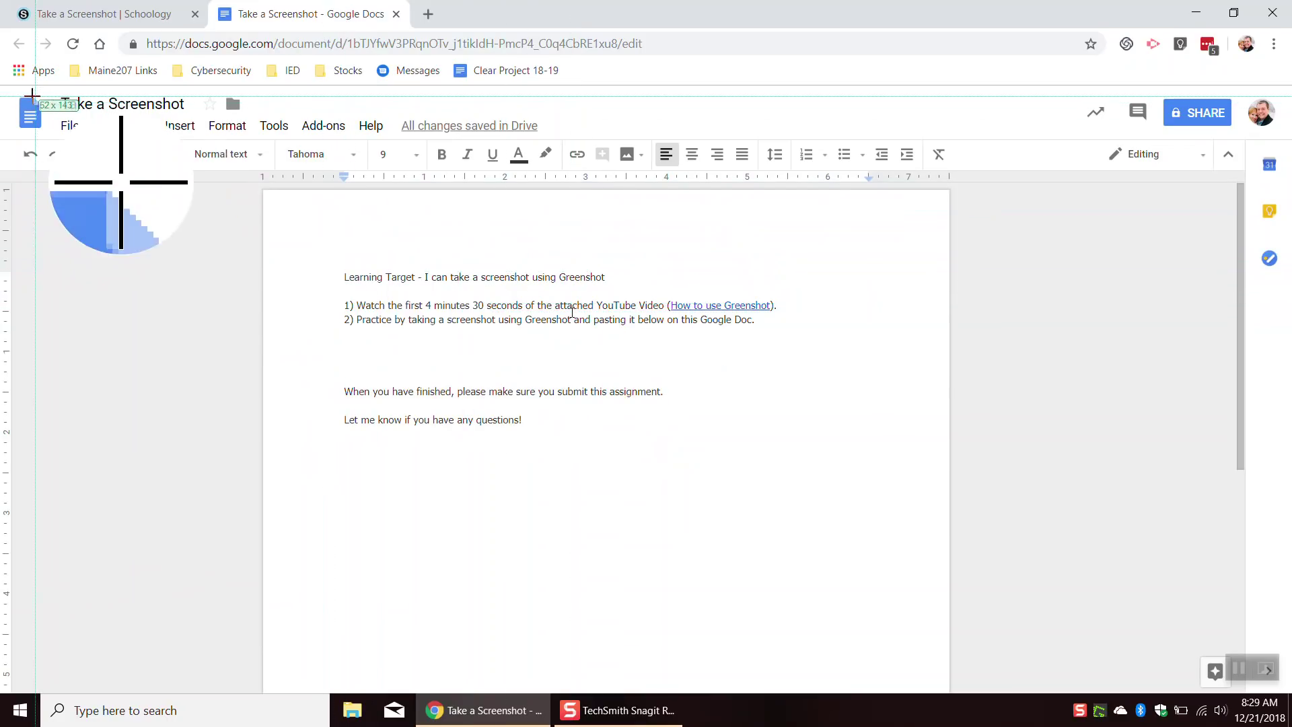
Capture the doc's title and menu area, paste it onto the empty line, then undo it.
left_click_drag(8, 87, 290, 147)
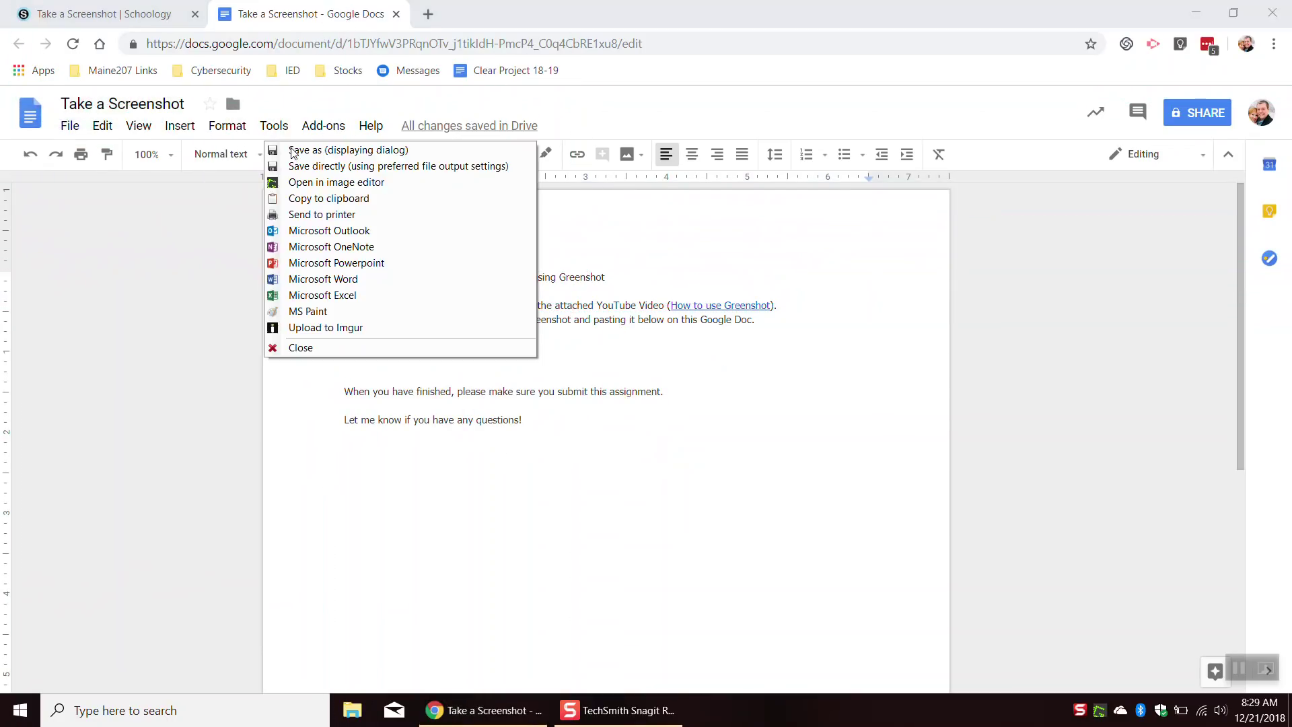
left_click(294, 199)
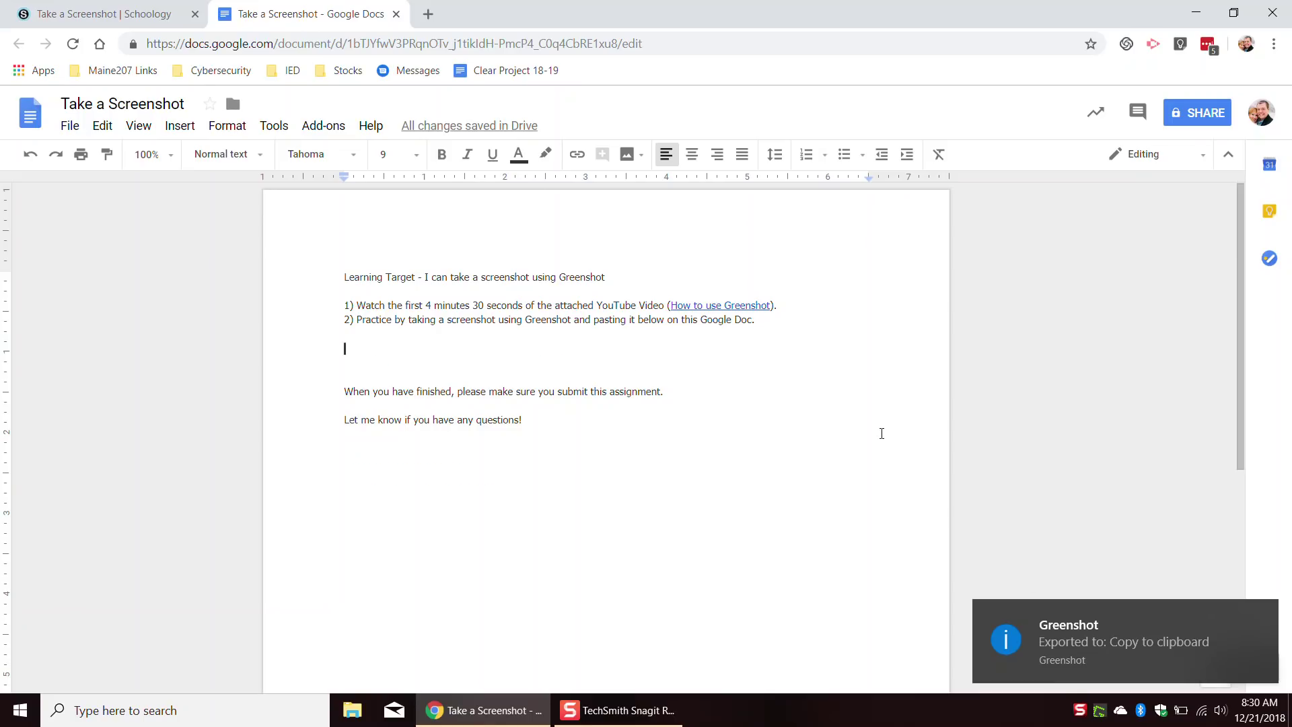
key("ctrl+v")
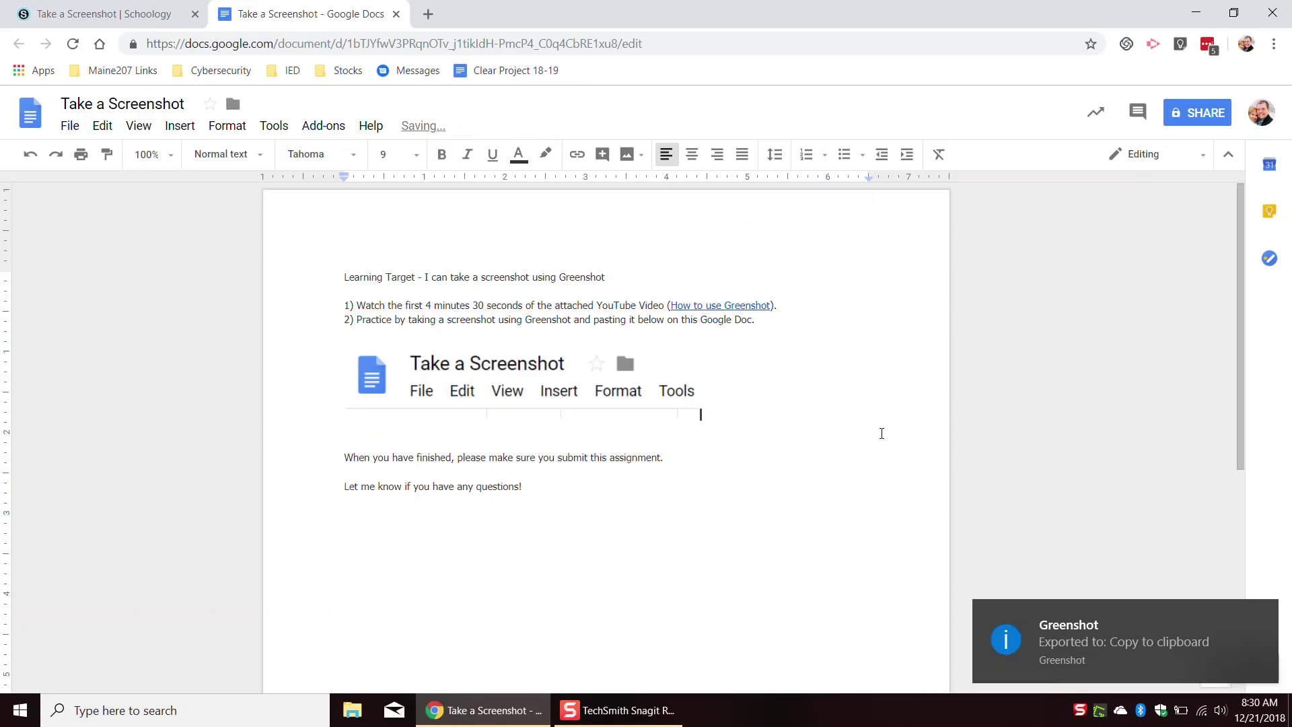
key("ctrl+z")
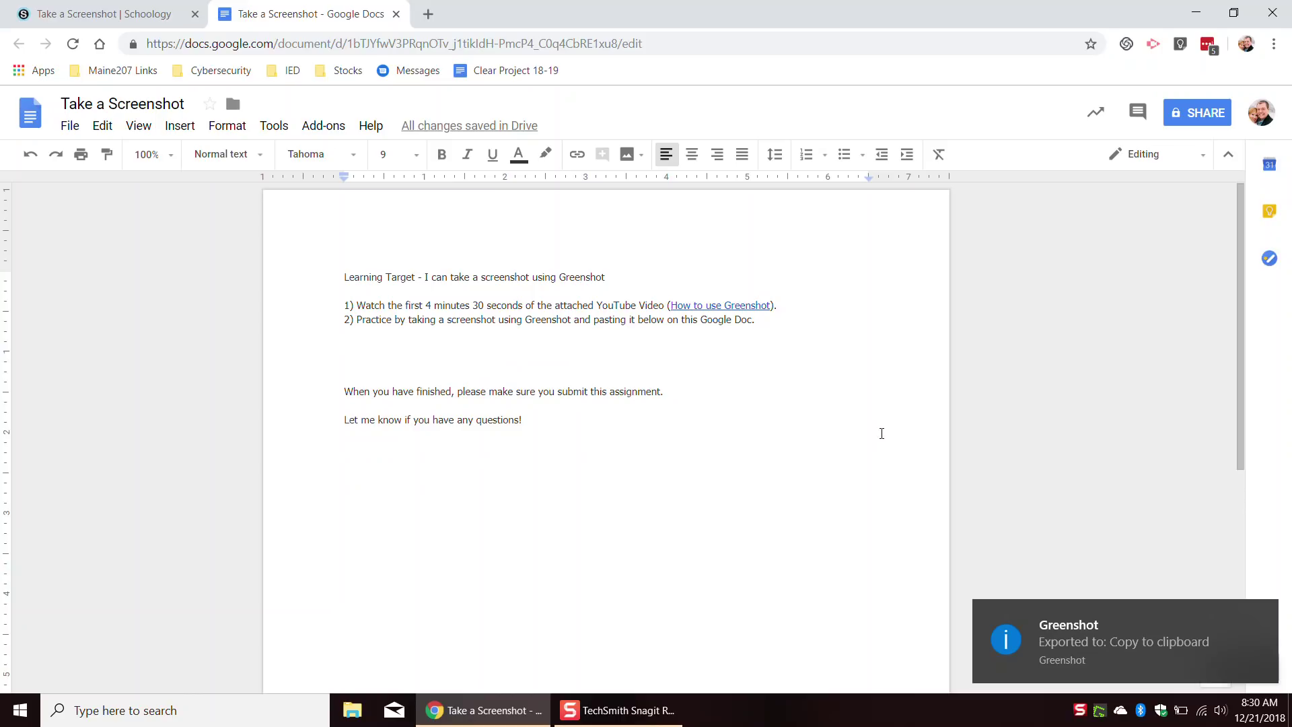
Undo repeatedly until the {Paste Greenshot Image Here} placeholder text is restored, then deselect it.
left_click(30, 160)
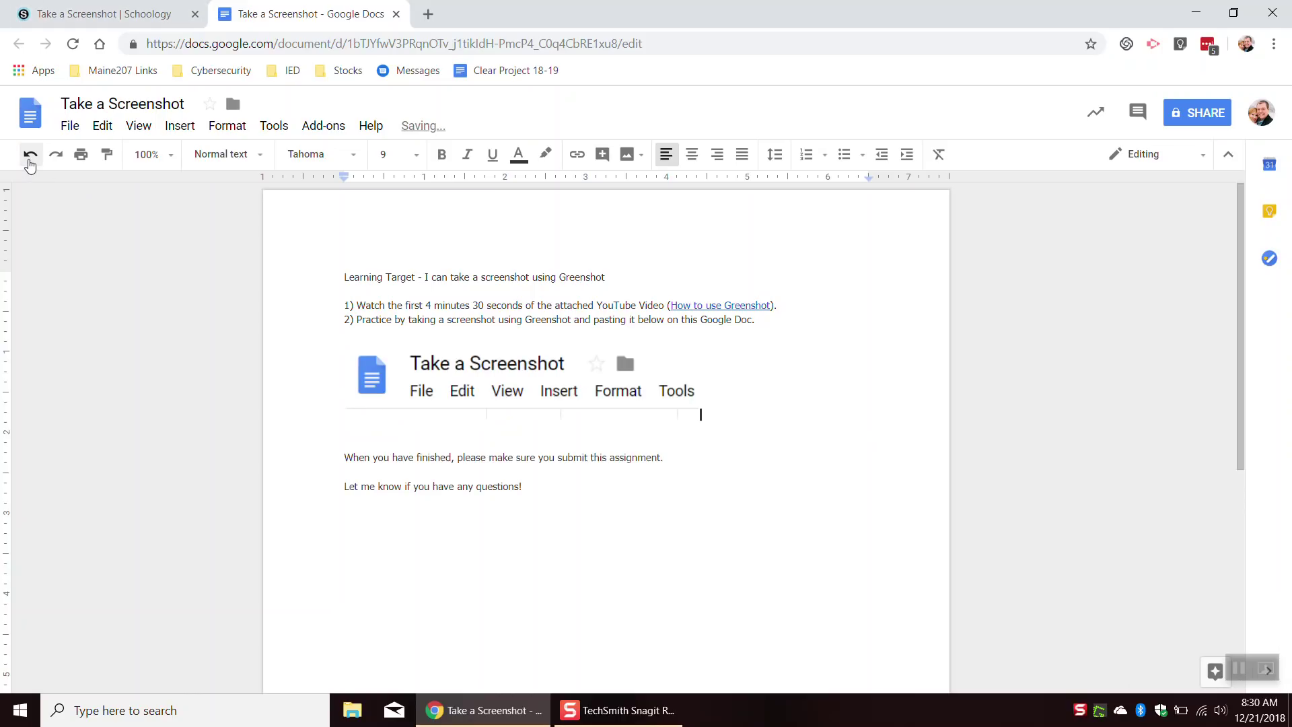
left_click(29, 161)
left_click(30, 160)
left_click(29, 160)
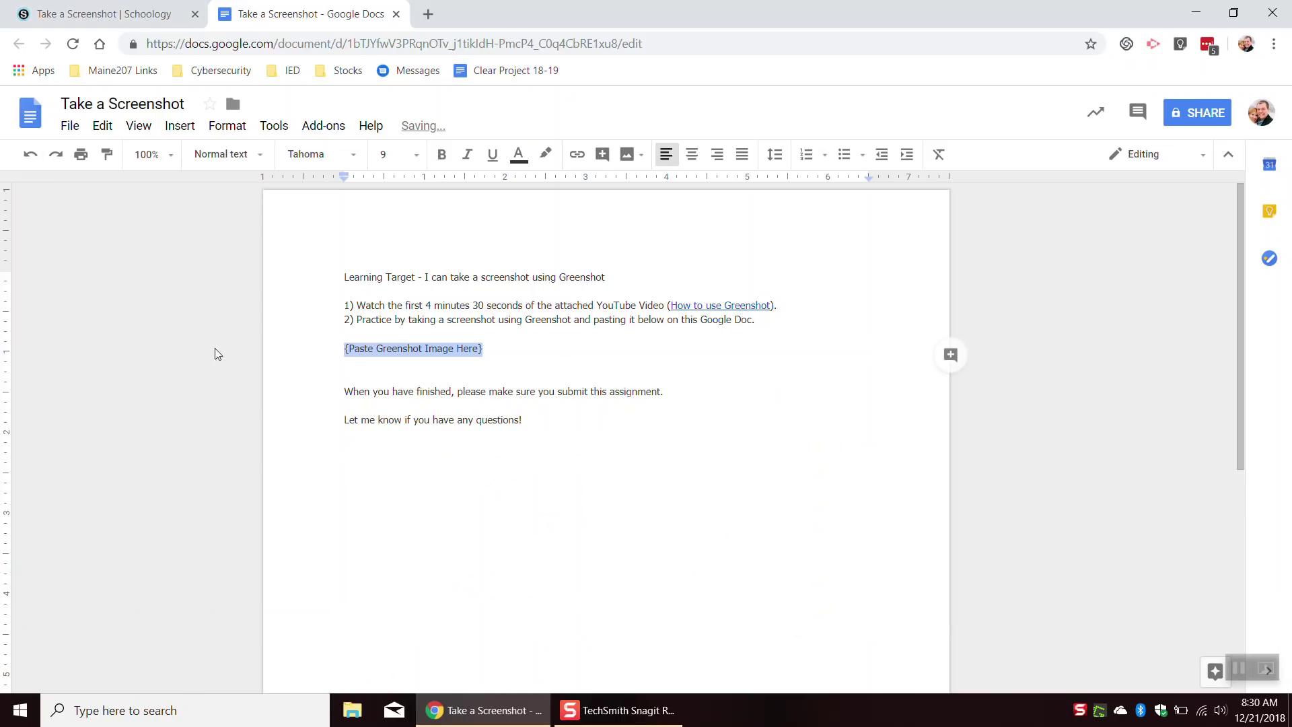
left_click(503, 375)
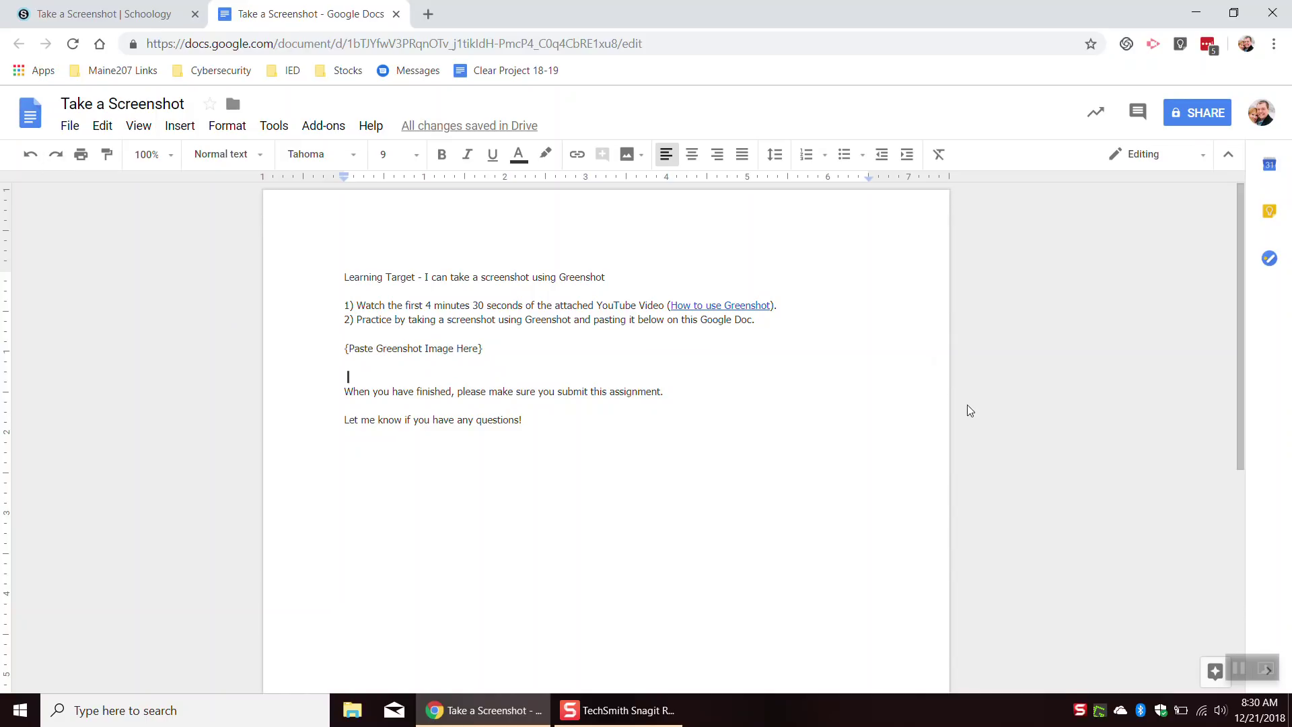
key("Print")
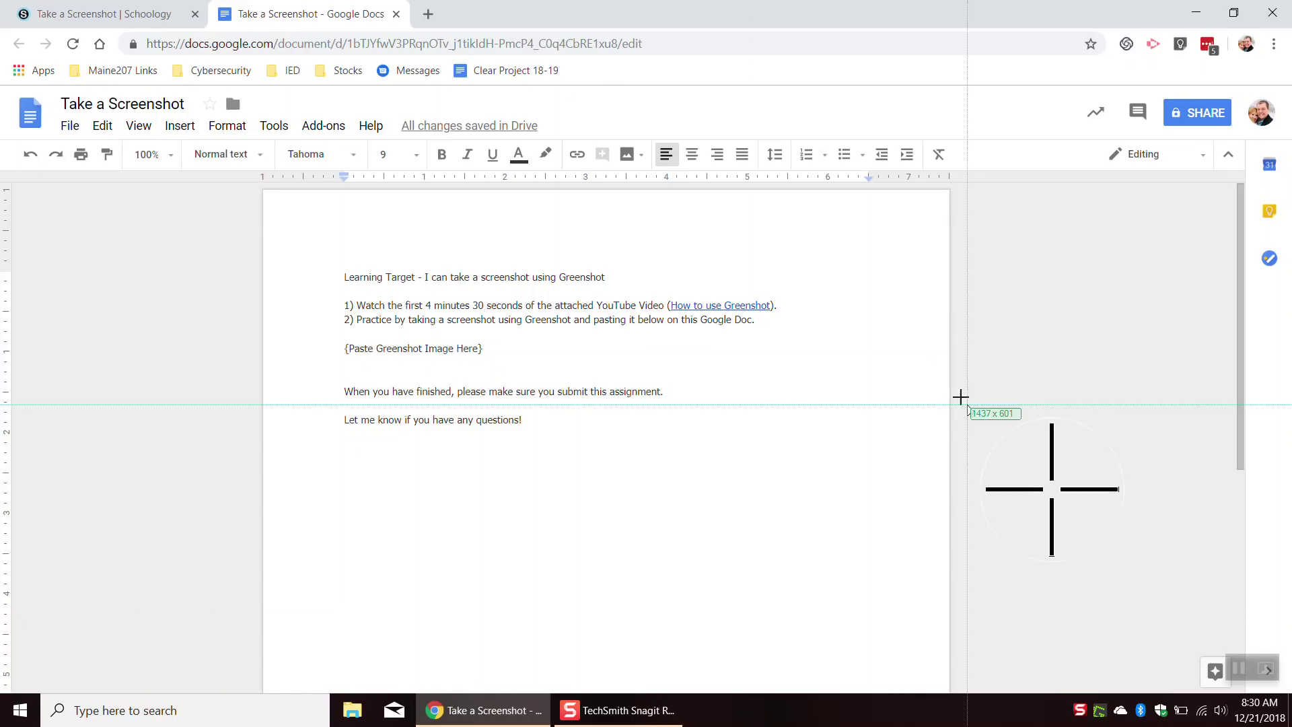
left_click(969, 409)
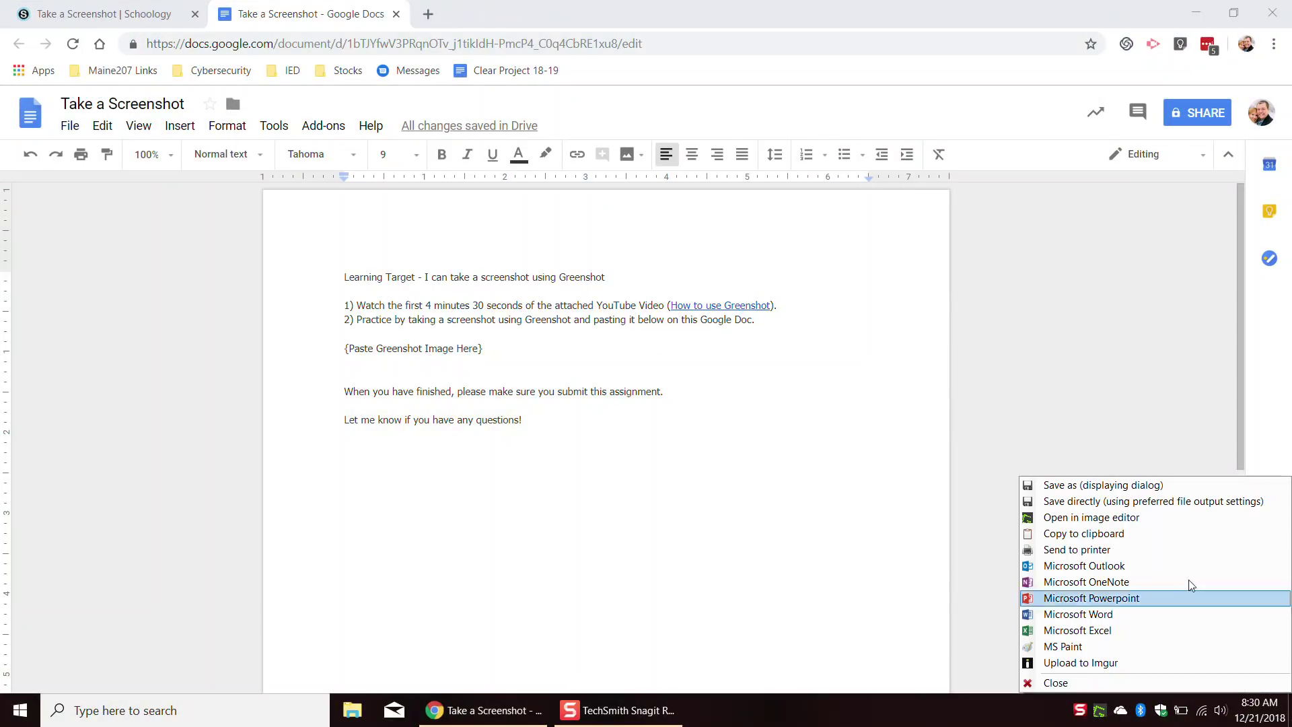
left_click(1169, 484)
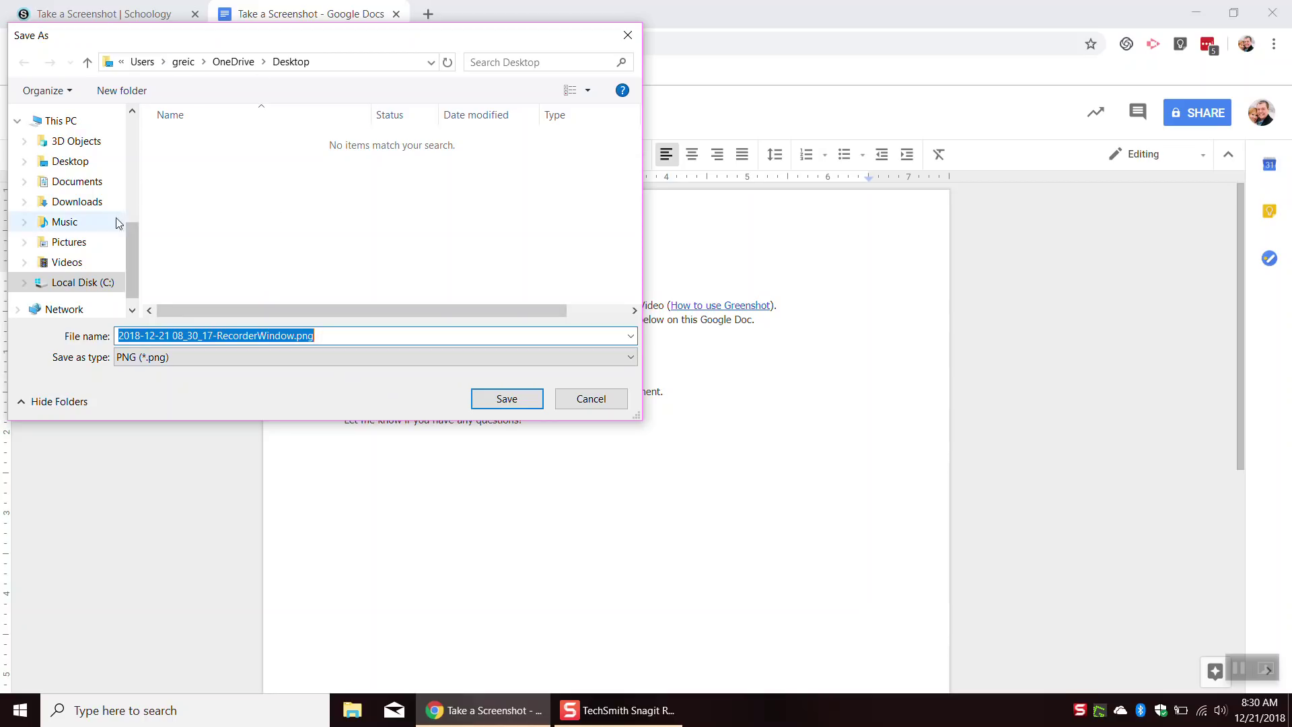
mouse_move(131, 237)
left_mouse_down()
mouse_move(151, 131)
mouse_move(146, 251)
mouse_move(141, 127)
mouse_move(137, 245)
left_mouse_up()
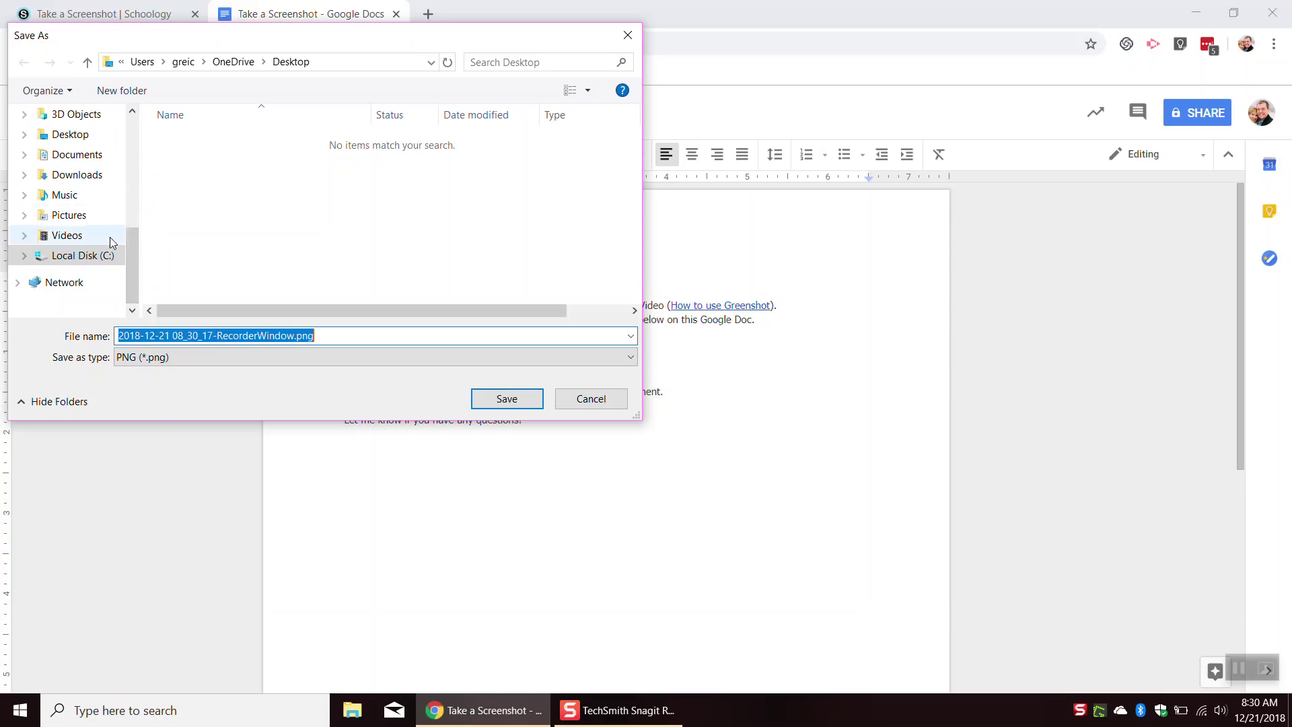
scroll(101, 222, "up", 1)
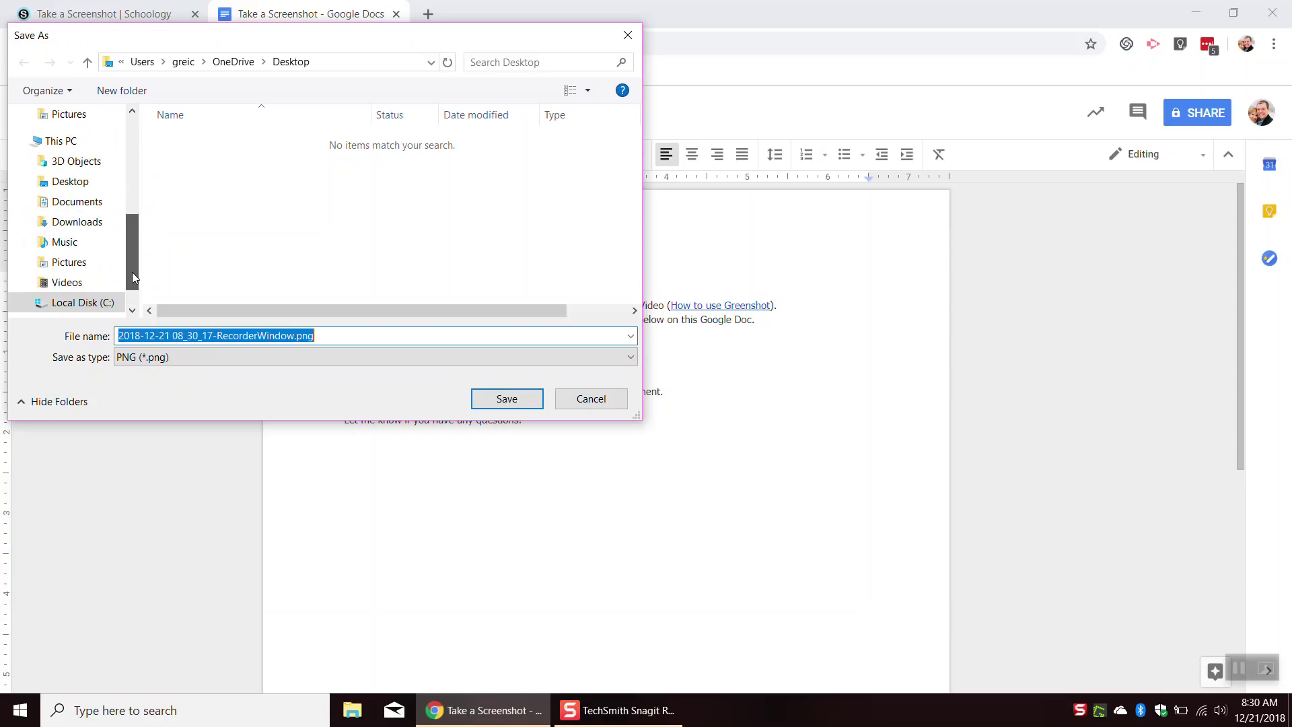
left_click(96, 210)
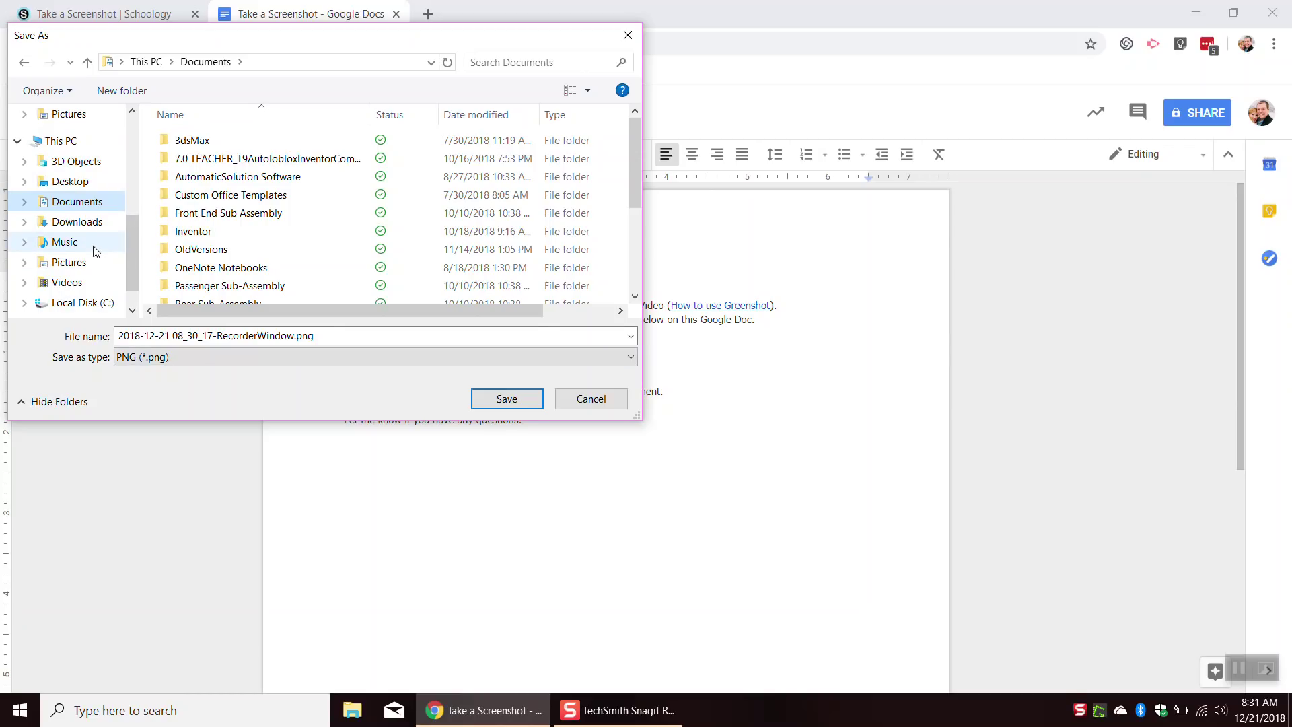
scroll(85, 266, "down", 2)
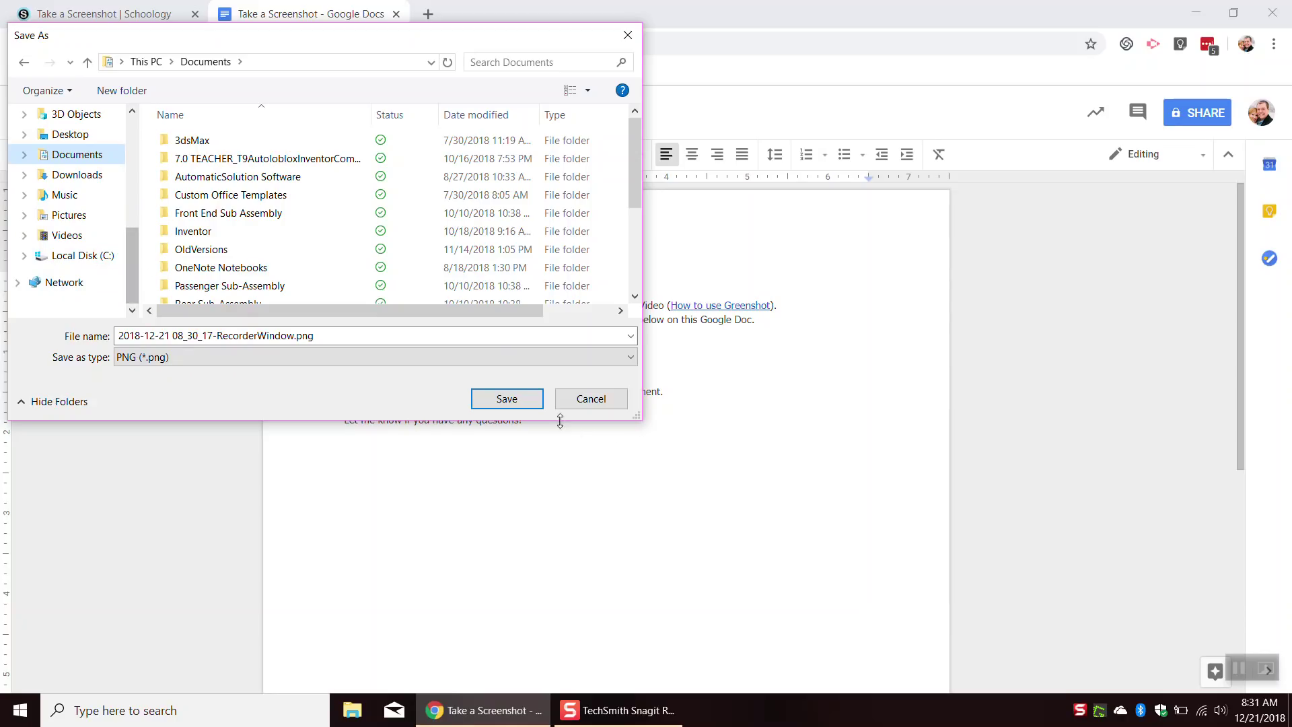
left_click(506, 398)
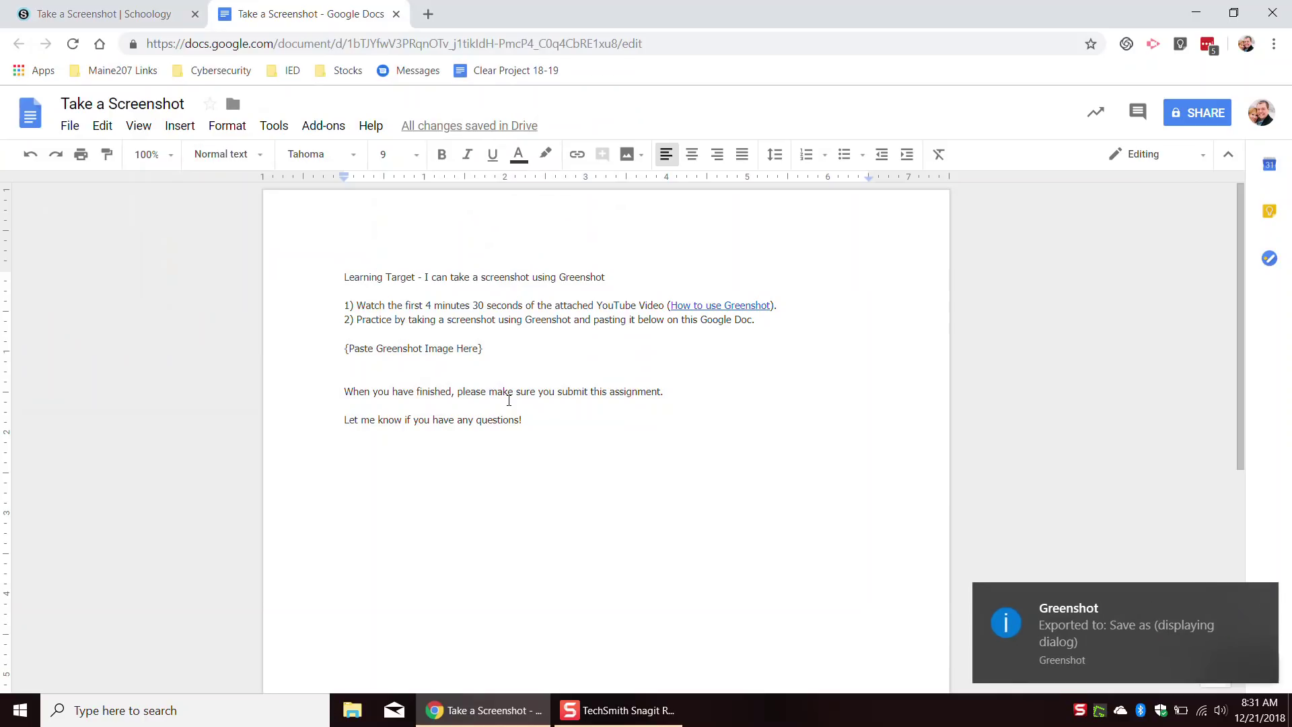
Return to 3D ANIMATION: 001 Week 1 materials and open the Use Loom to Record Your Screen assignment.
left_click(100, 4)
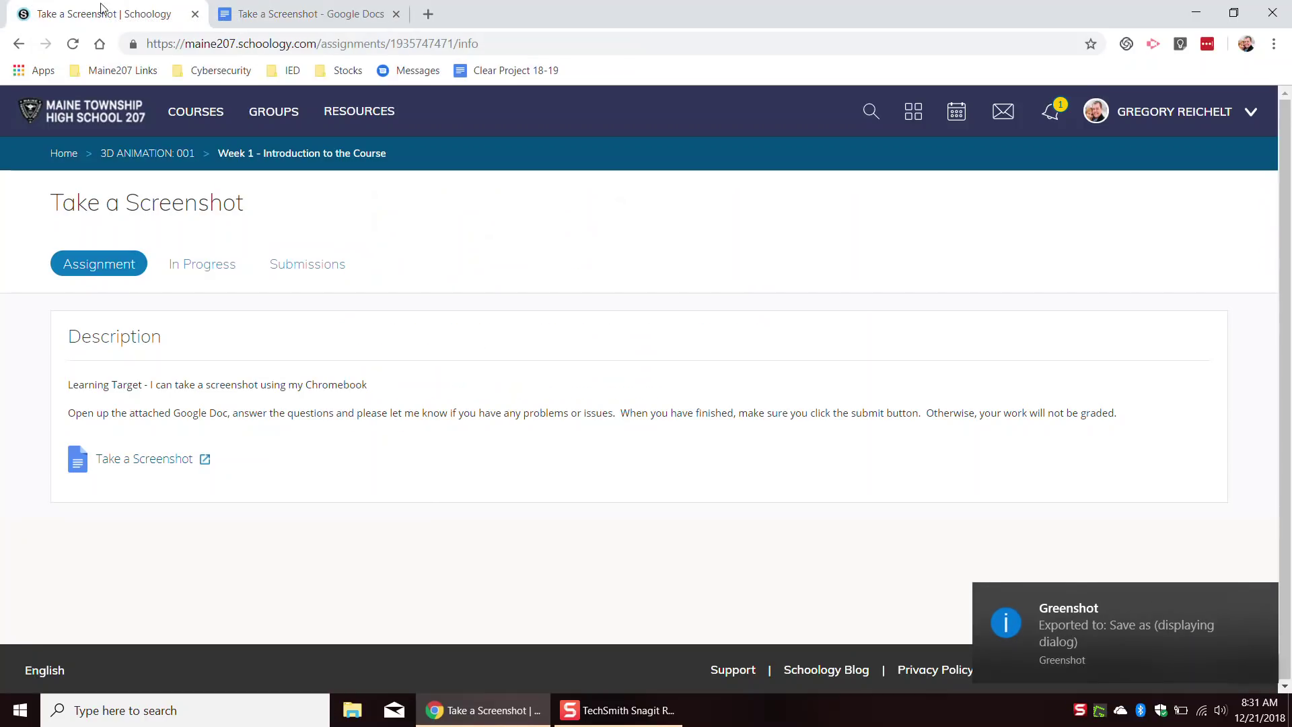
left_click(125, 155)
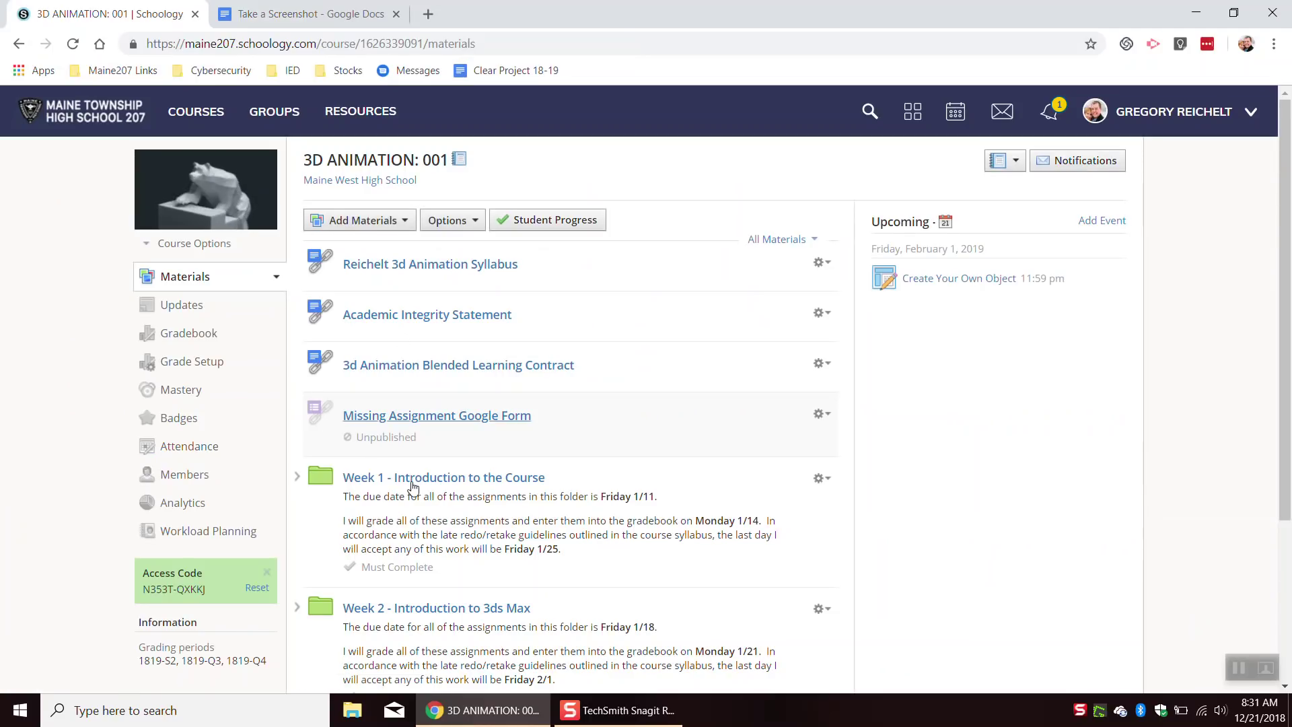
left_click(424, 480)
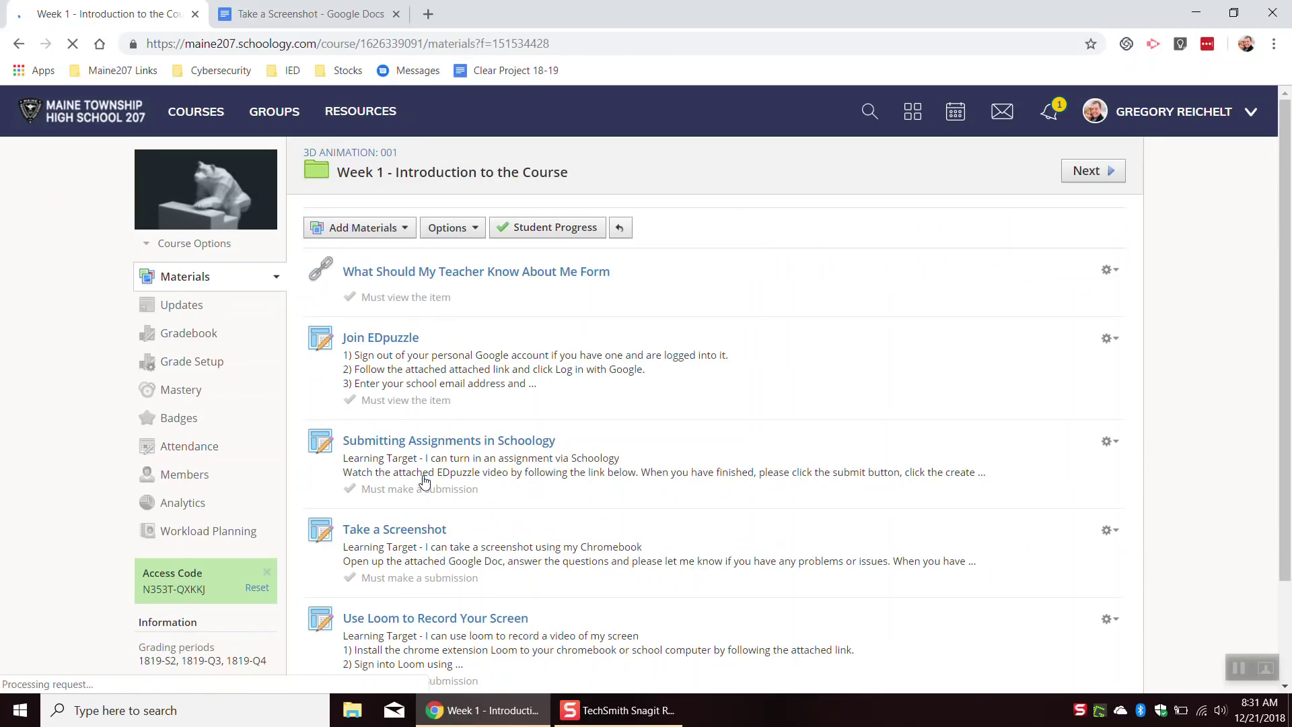
scroll(415, 520, "down", 1)
left_click(413, 533)
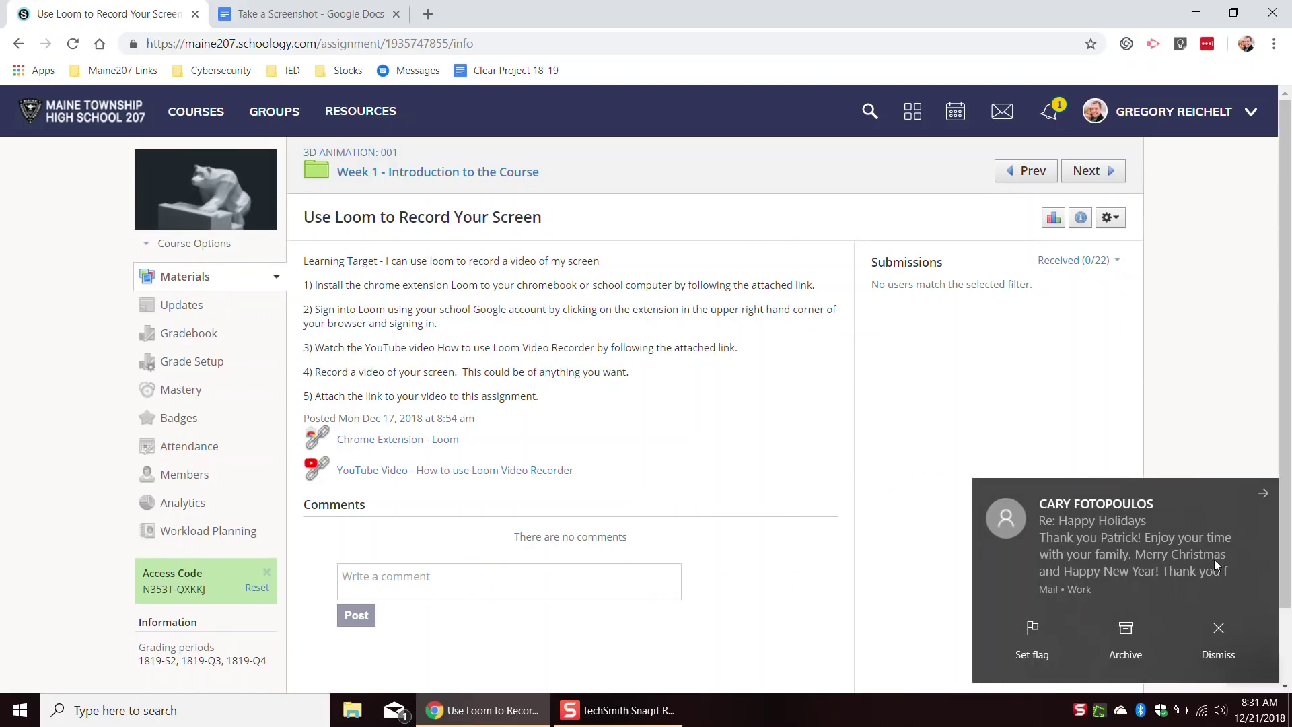
Dismiss the mail notification and choose Edit from the assignment's gear menu.
left_click(1214, 641)
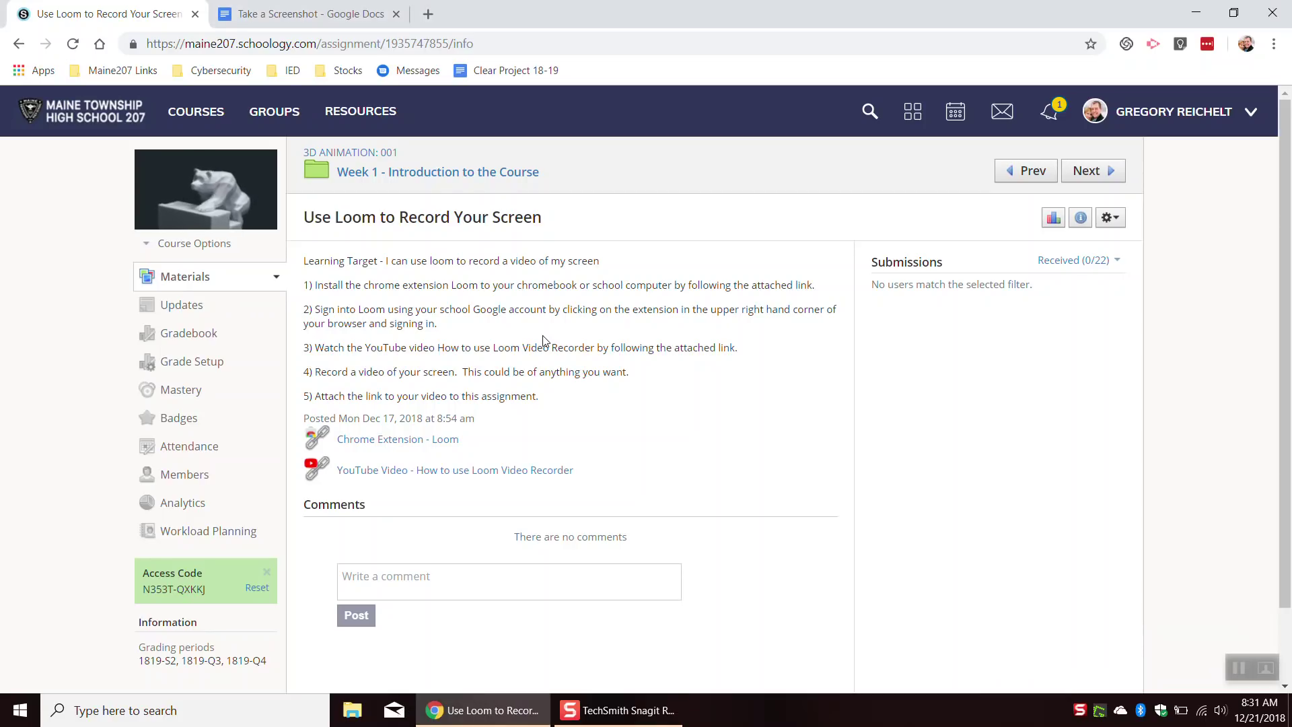
left_click(1109, 222)
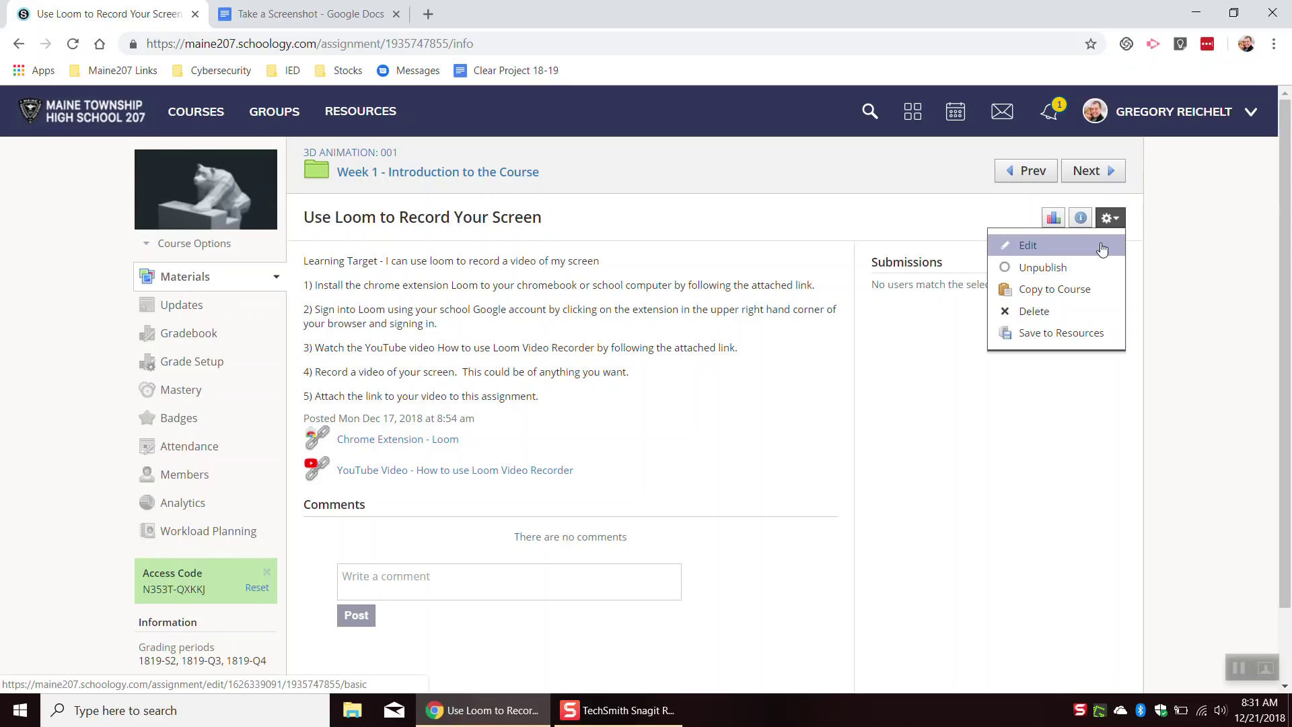
left_click(1102, 248)
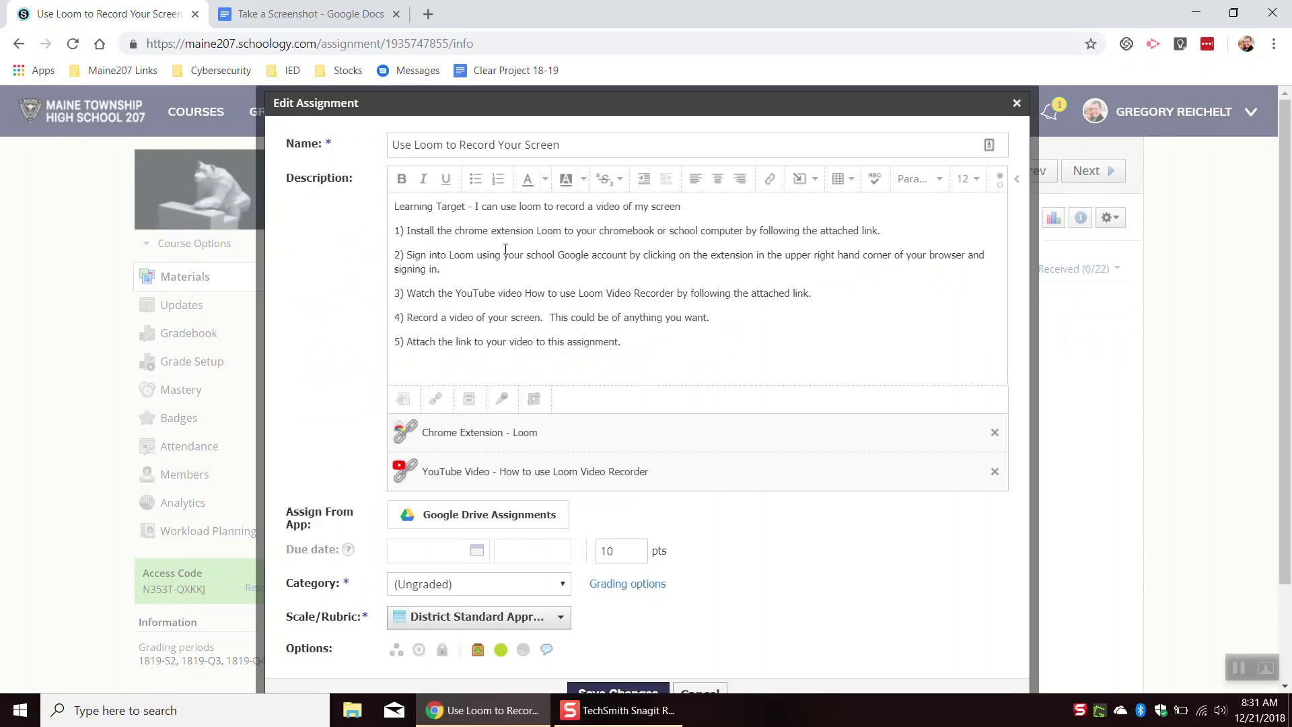
scroll(576, 474, "down", 2)
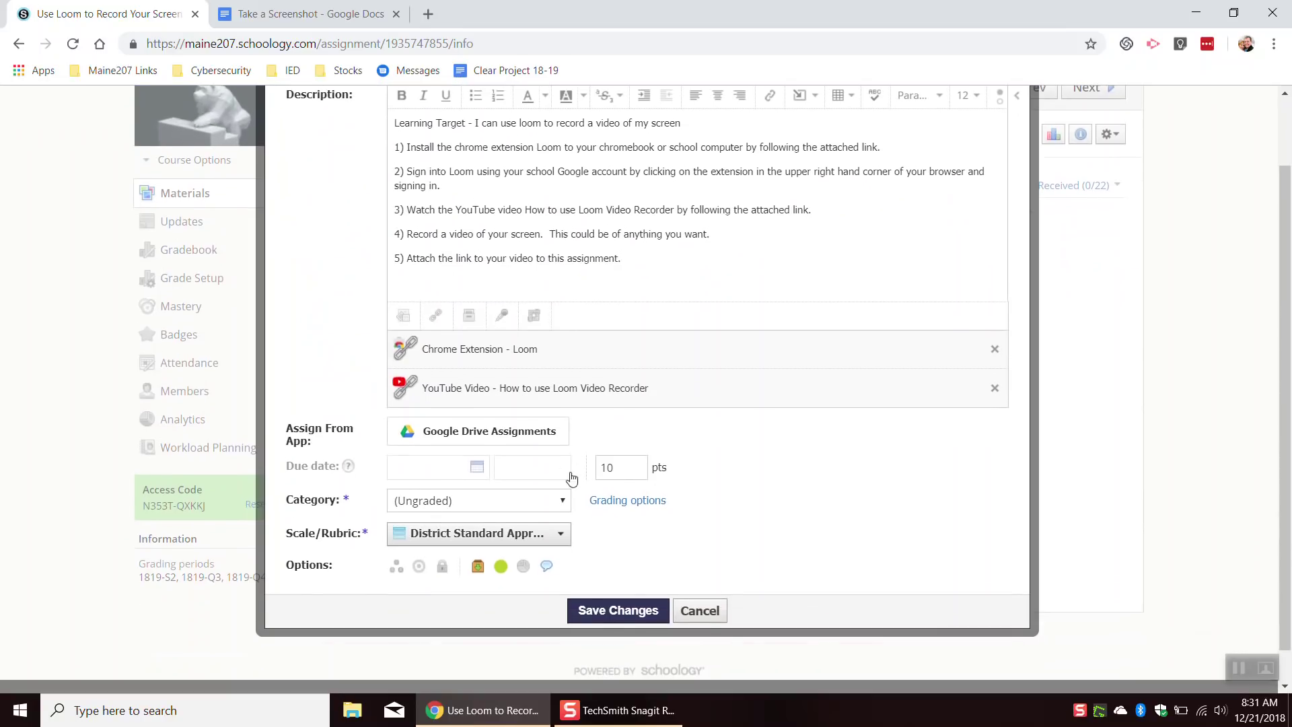
left_click(402, 316)
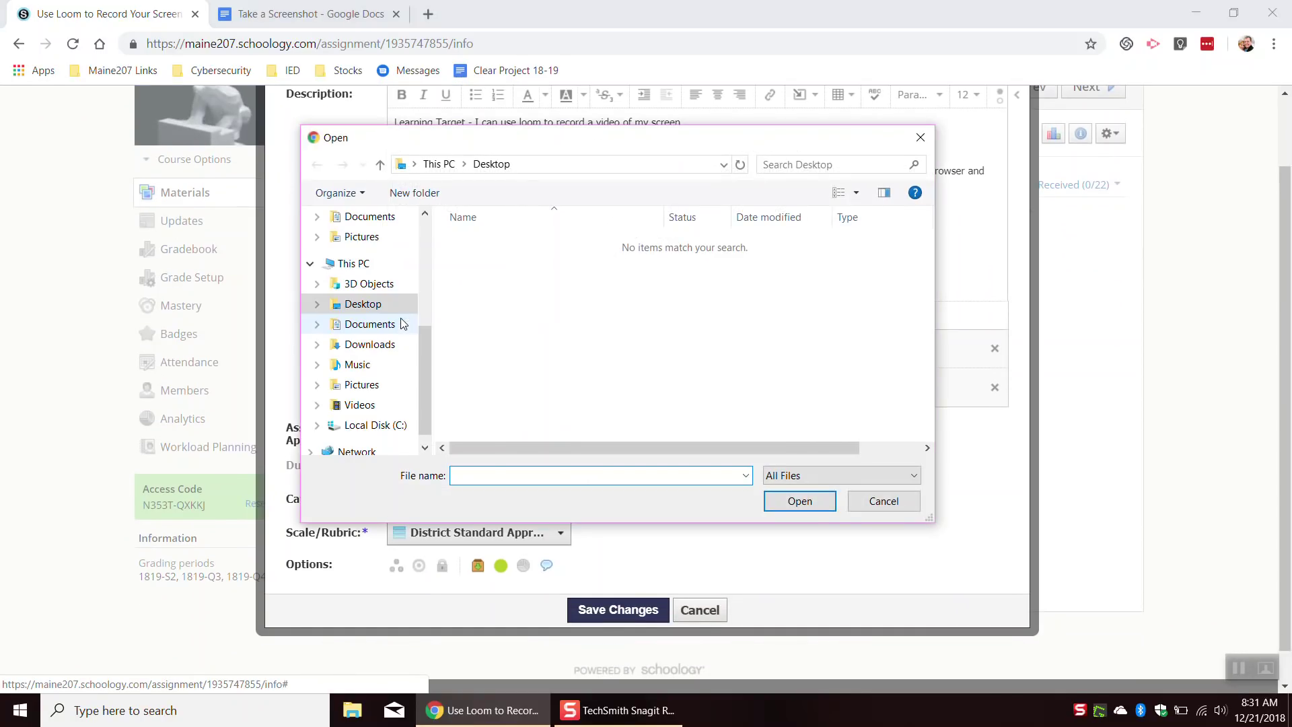
left_click(889, 506)
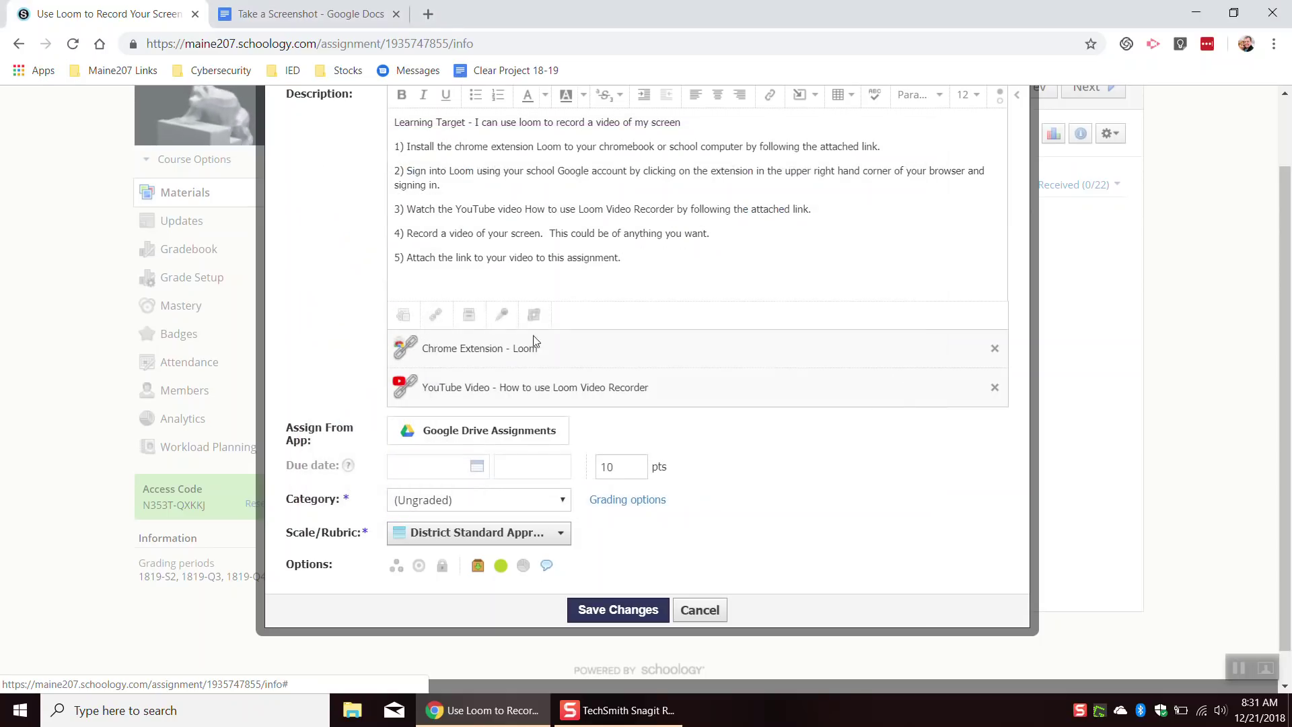
left_click(402, 317)
mouse_move(430, 387)
left_mouse_down()
mouse_move(424, 399)
mouse_move(425, 300)
mouse_move(420, 386)
left_mouse_up()
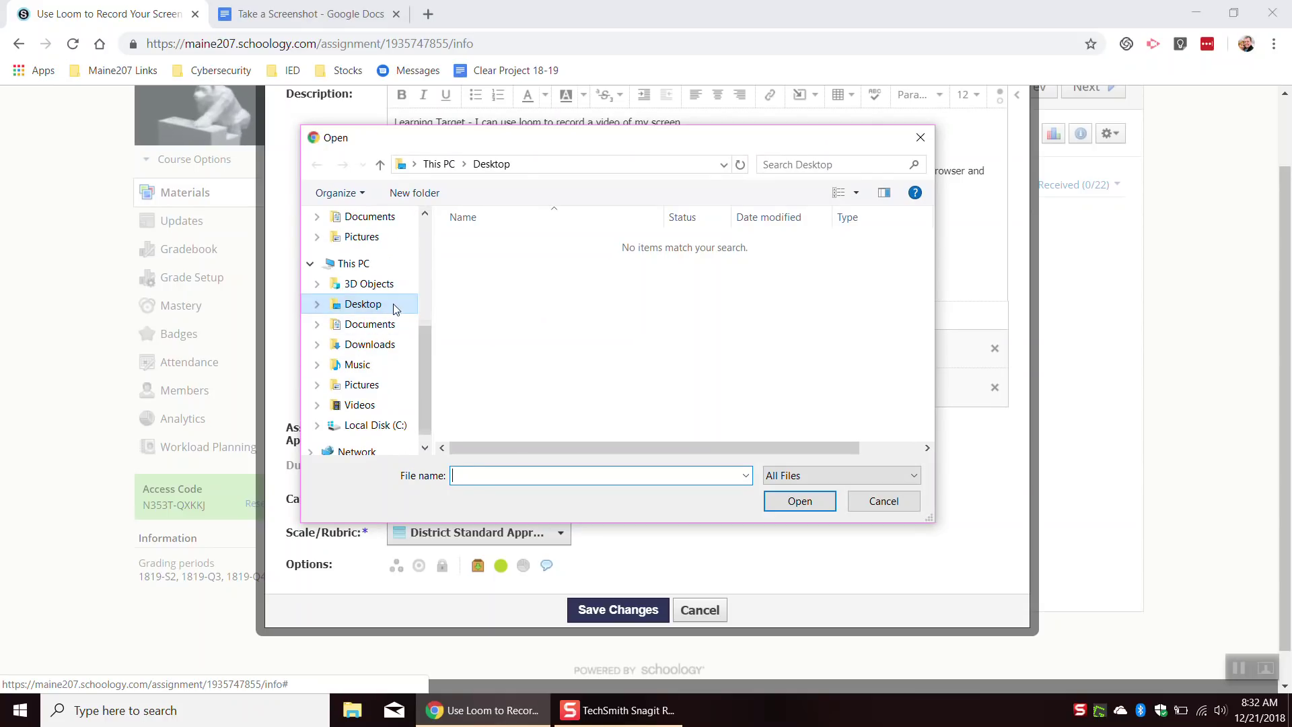
left_click(364, 328)
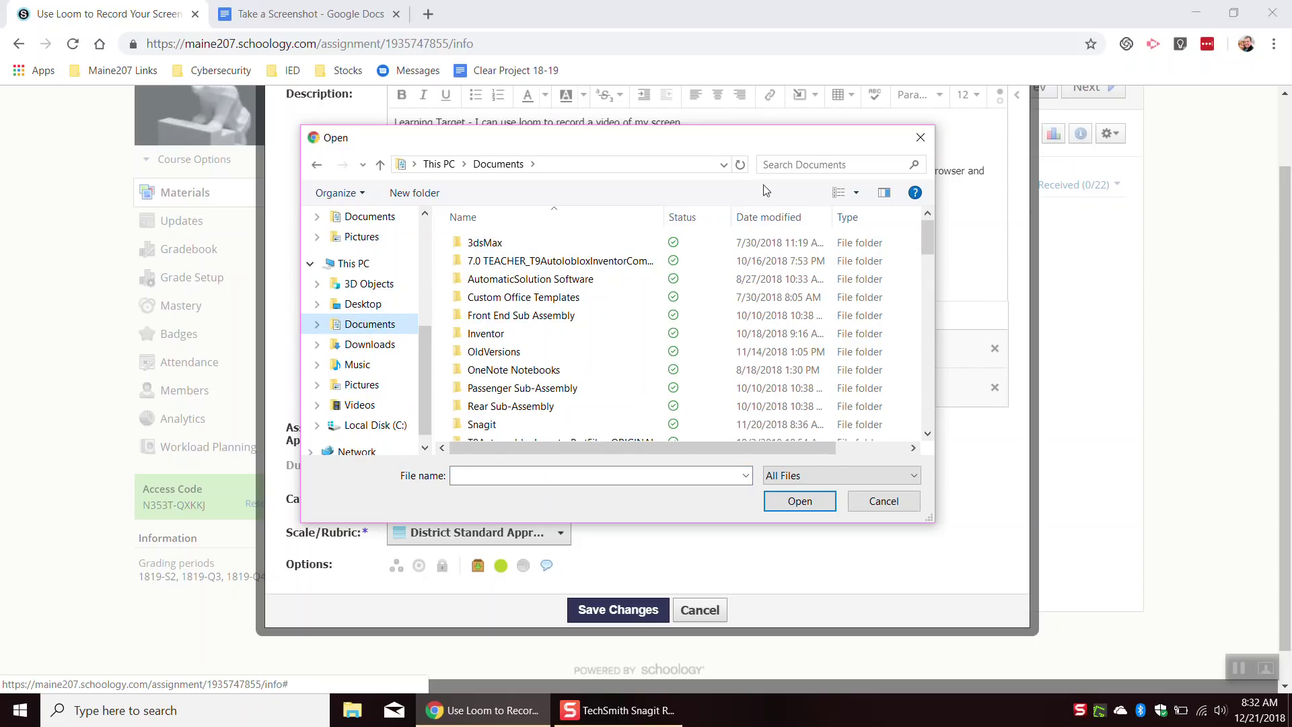
left_click(780, 214)
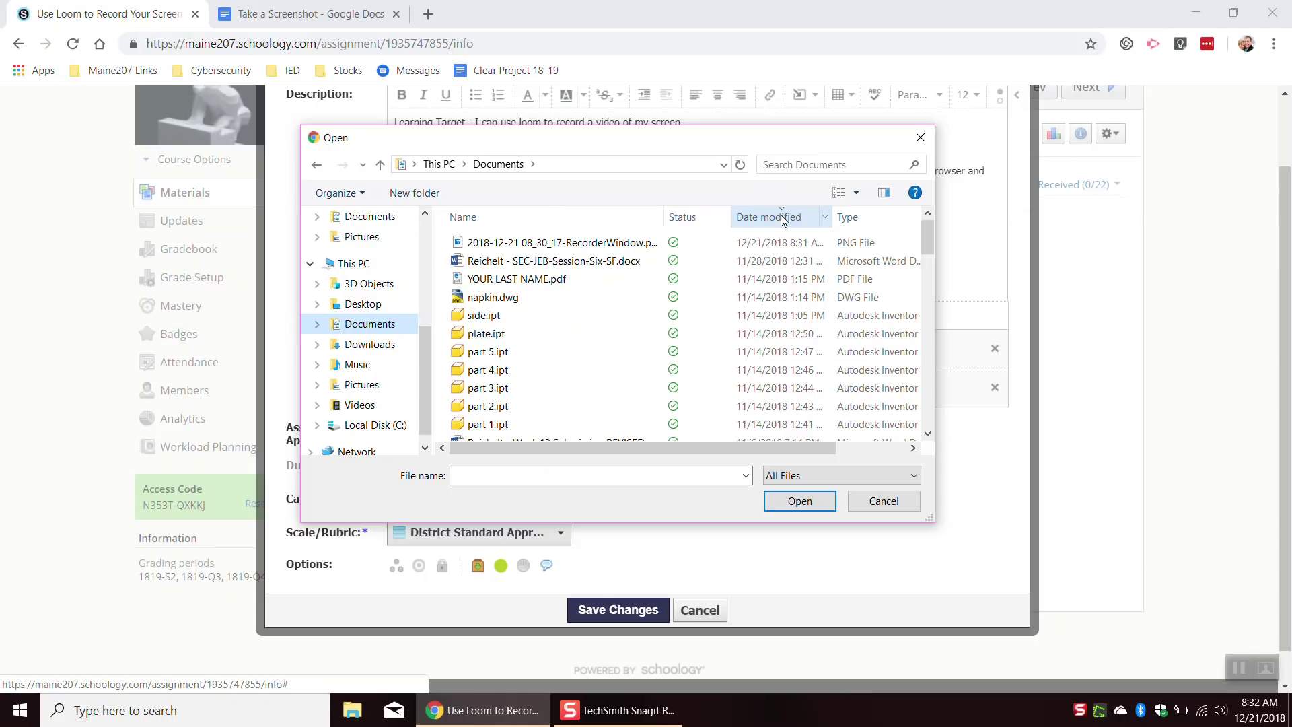
left_click(629, 249)
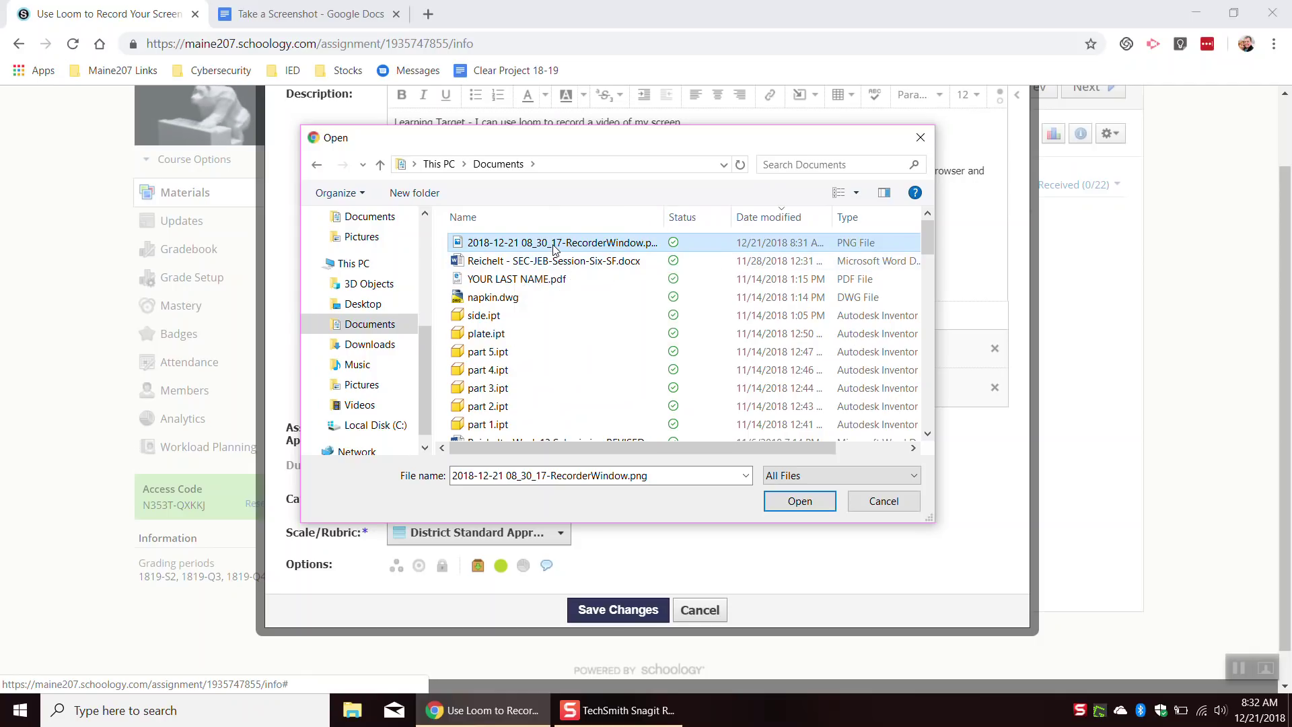
left_click(800, 501)
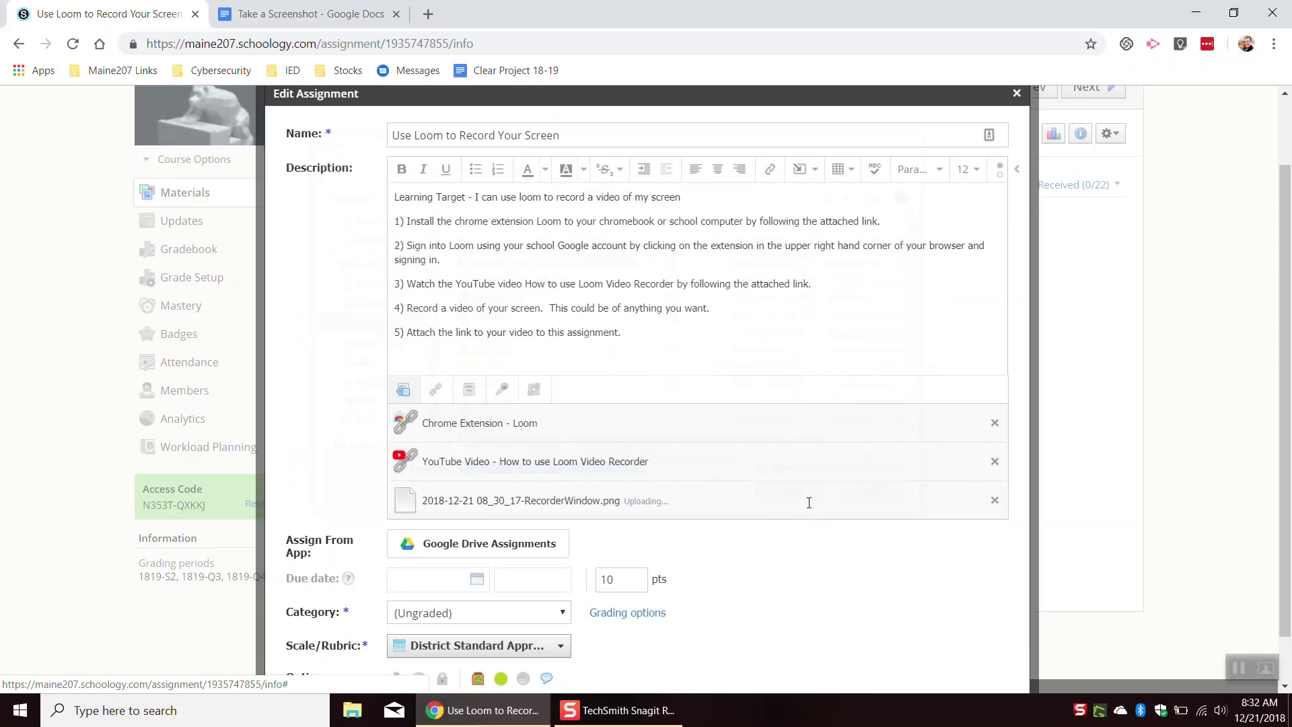
scroll(653, 375, "down", 2)
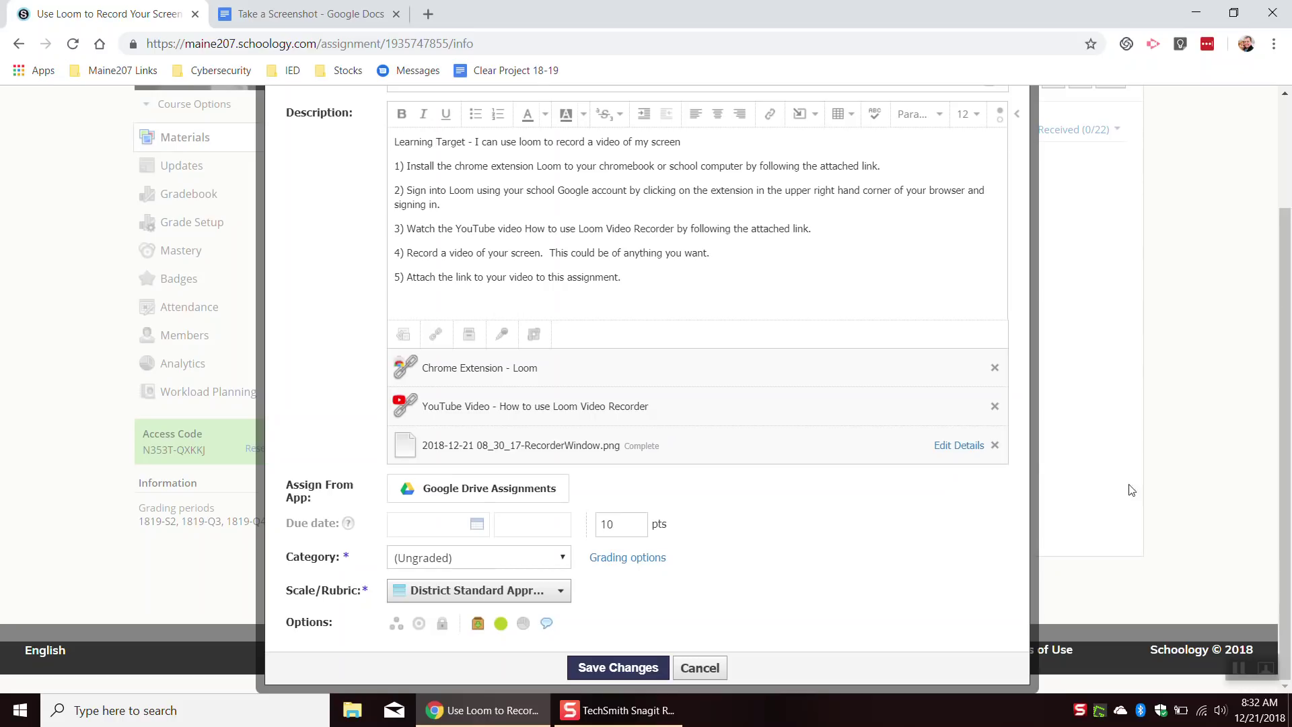
left_click(995, 447)
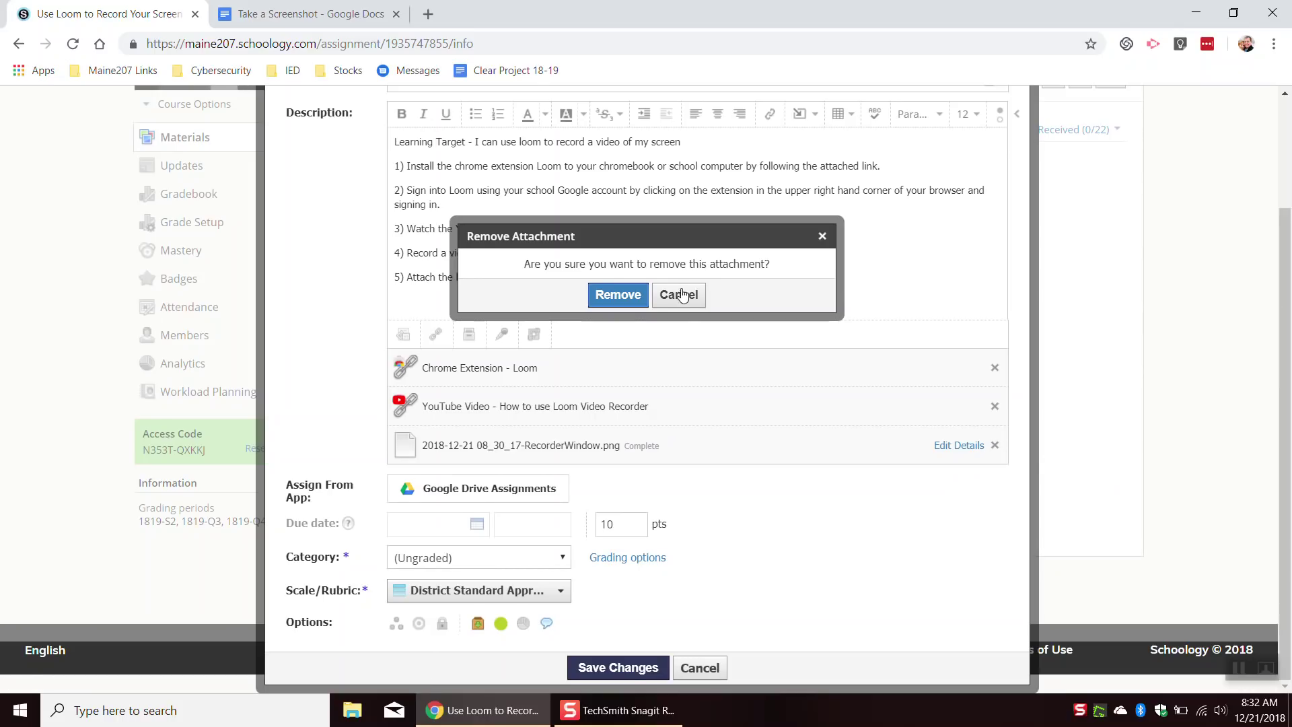
left_click(622, 296)
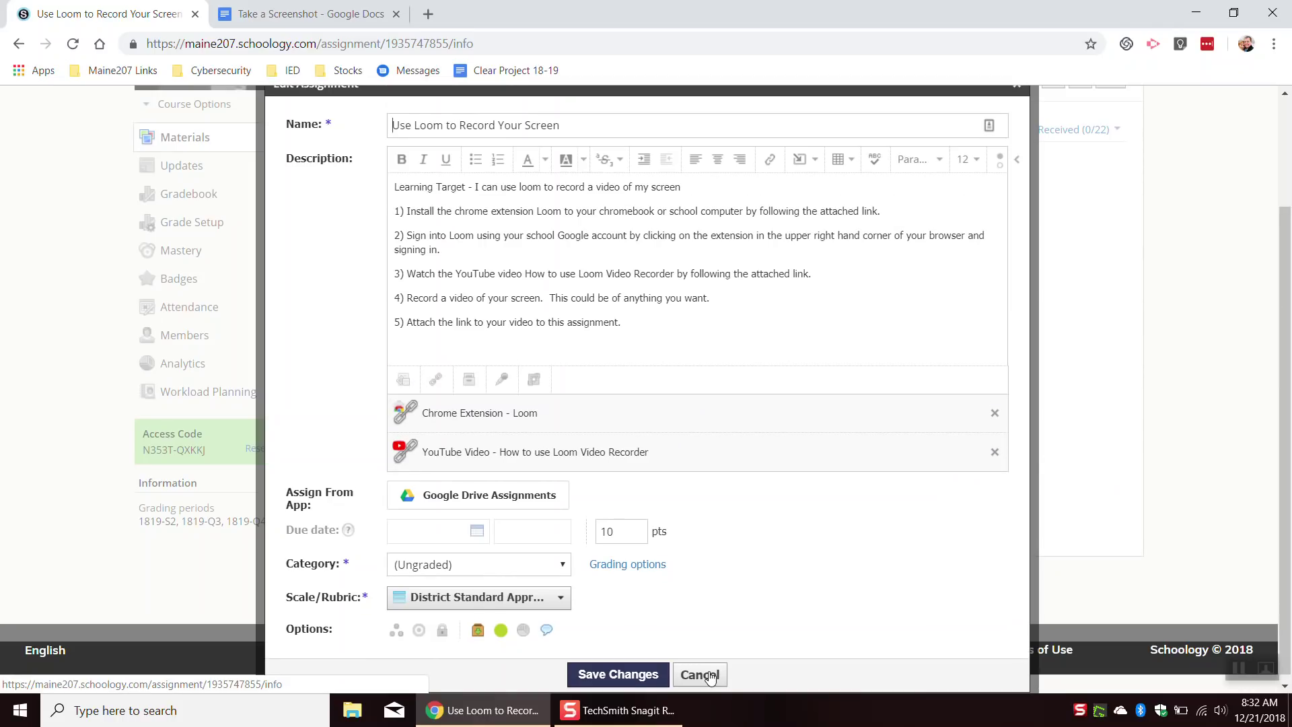
Cancel the Edit Assignment window and return to the Week 1 materials list.
left_click(619, 674)
scroll(591, 288, "up", 2)
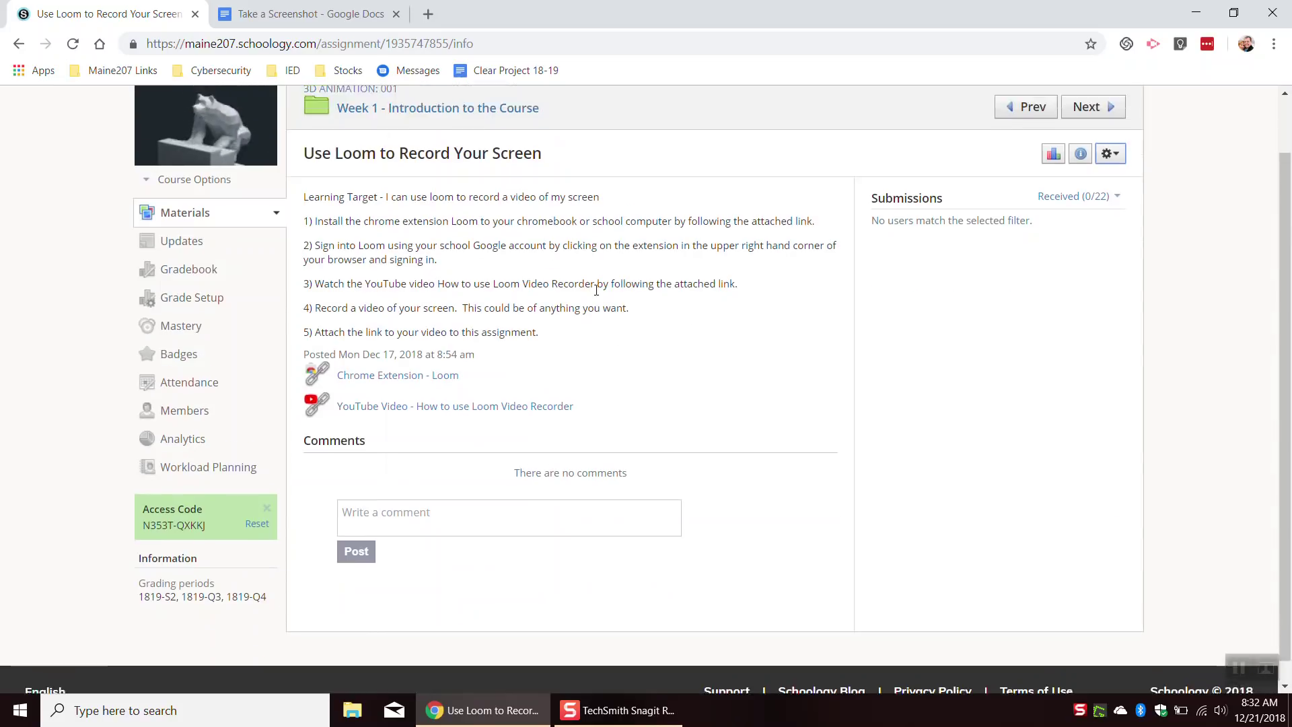
left_click(469, 172)
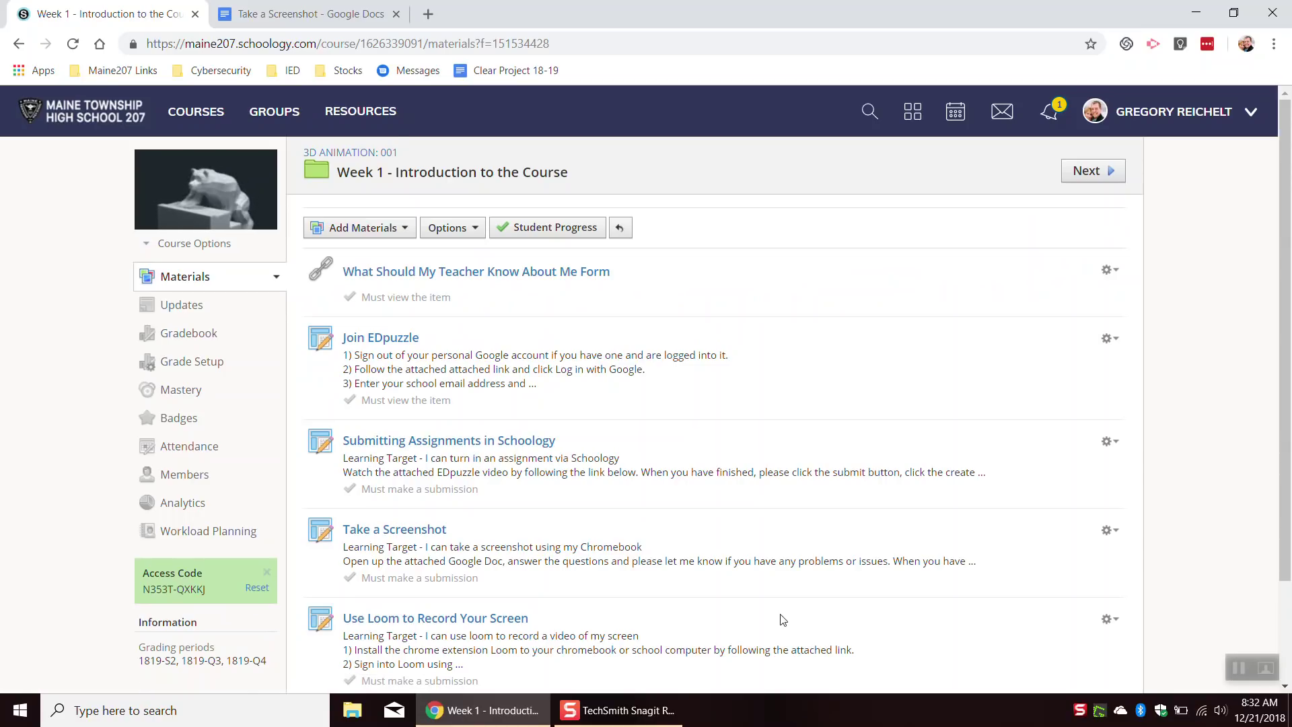
Capture a region of the Week 1 materials page, discard it, and start a new region capture.
key("Print")
left_click_drag(105, 180, 761, 504)
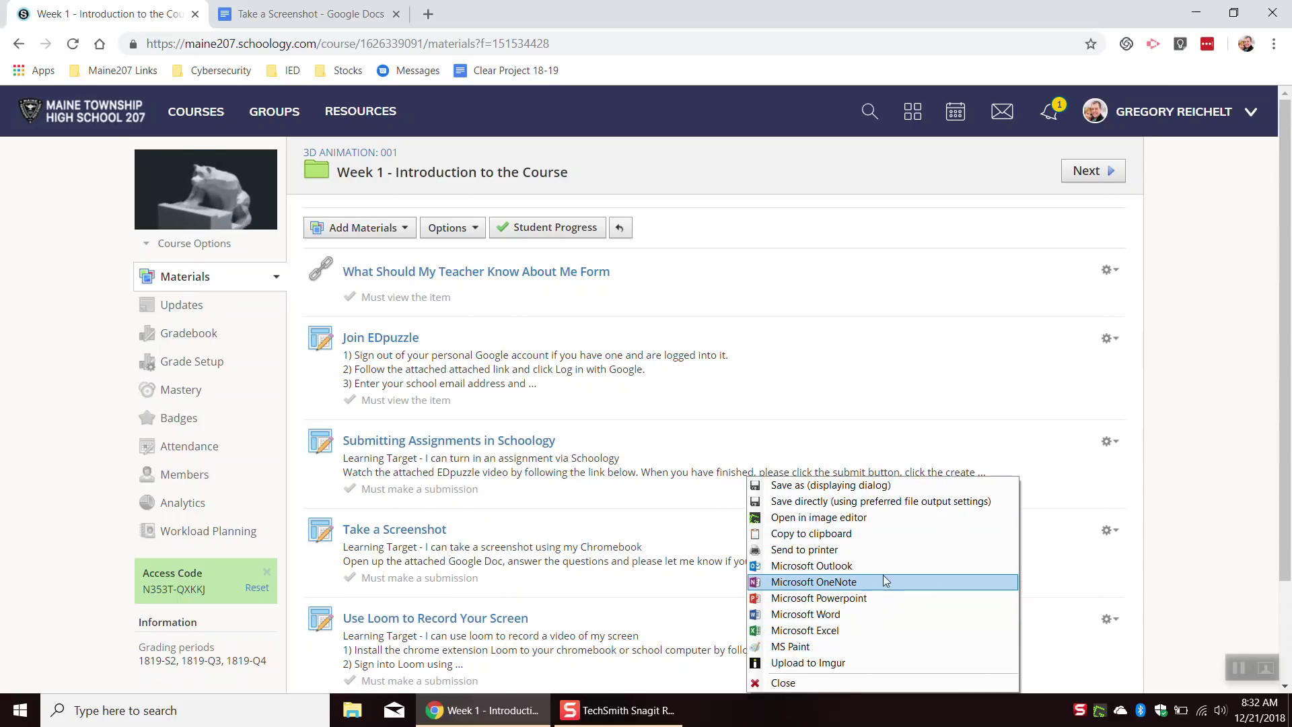
left_click(859, 681)
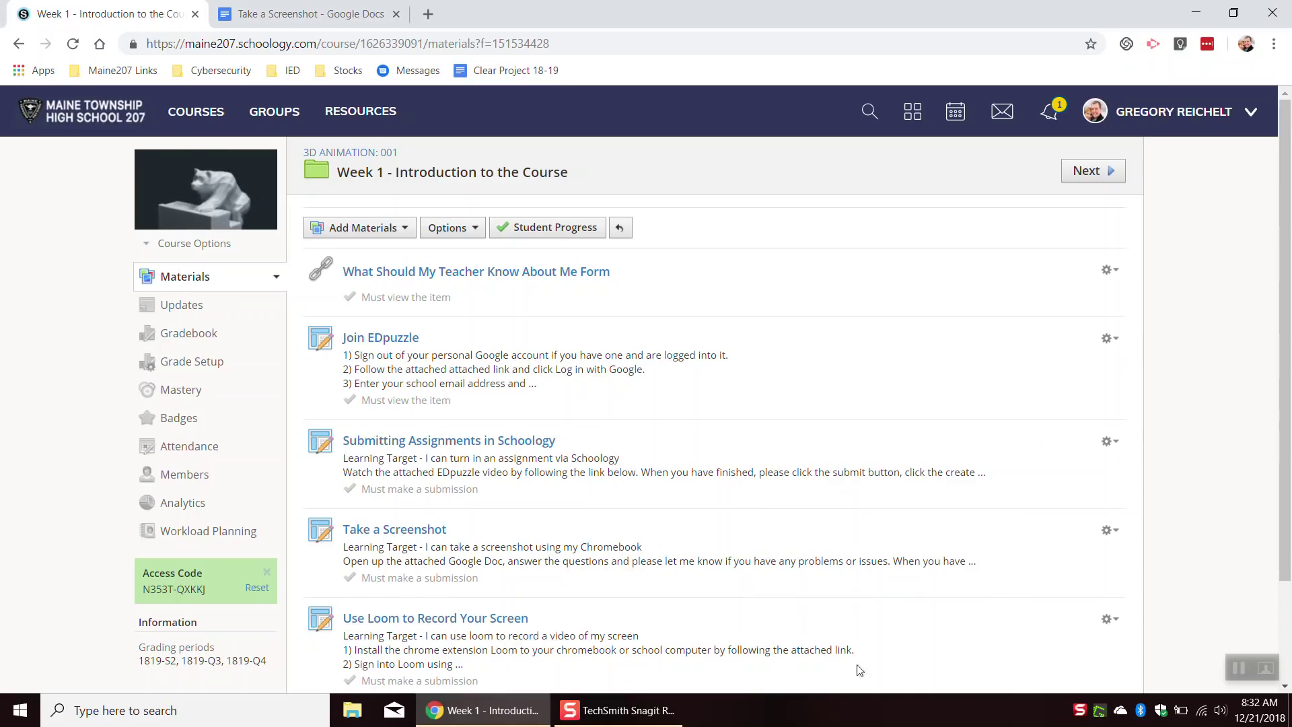
mouse_move(232, 203)
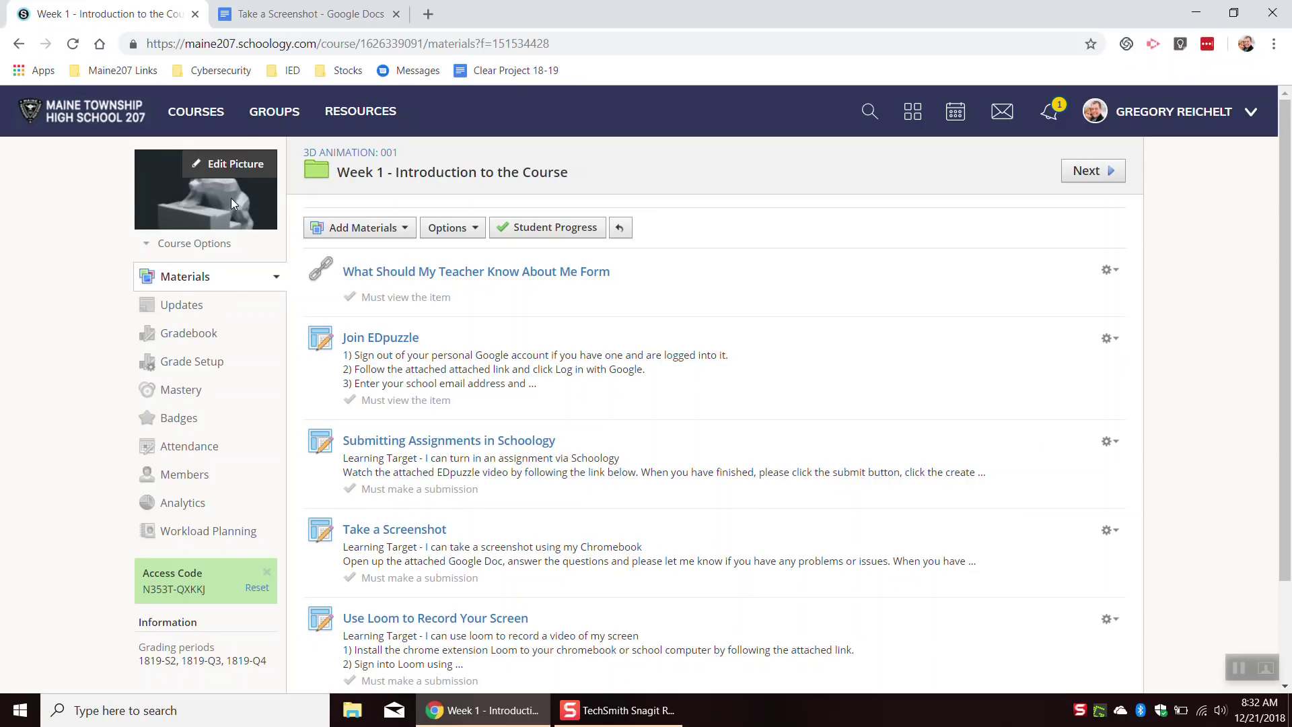
key("Print")
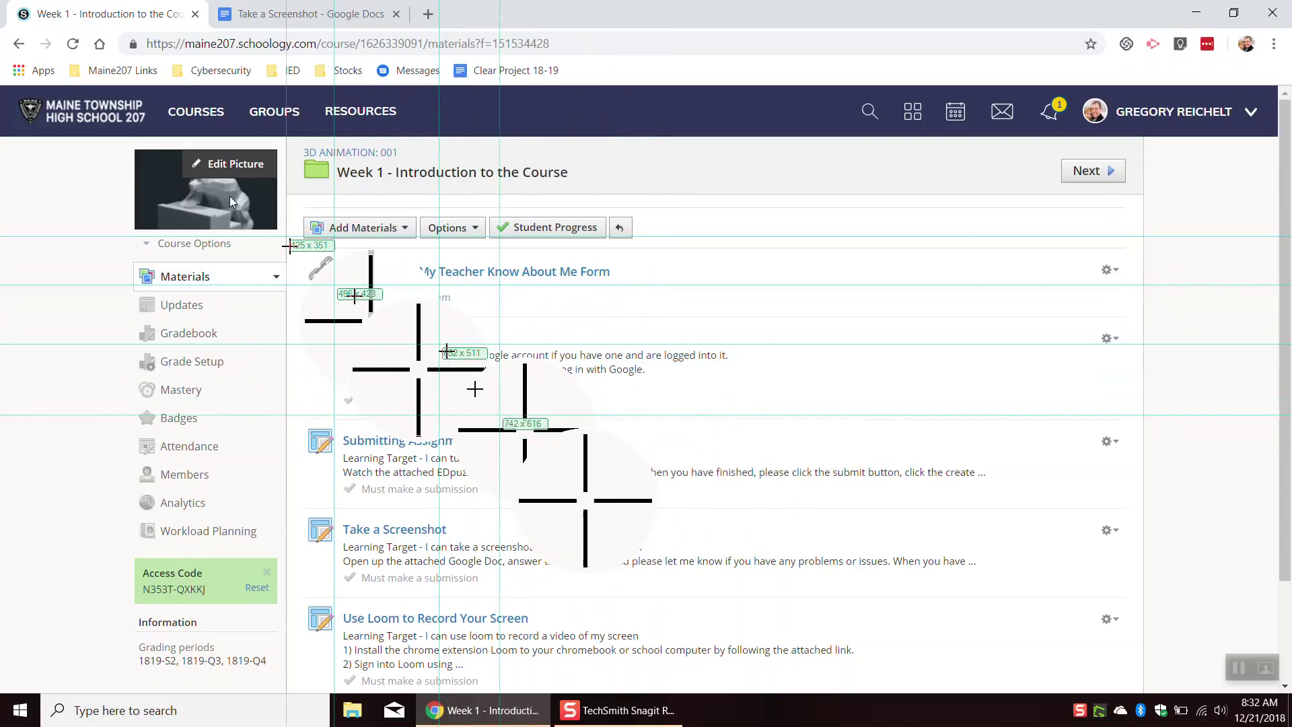
Cancel each region capture with Esc, briefly opening and closing the Windows Start power options.
key("Escape")
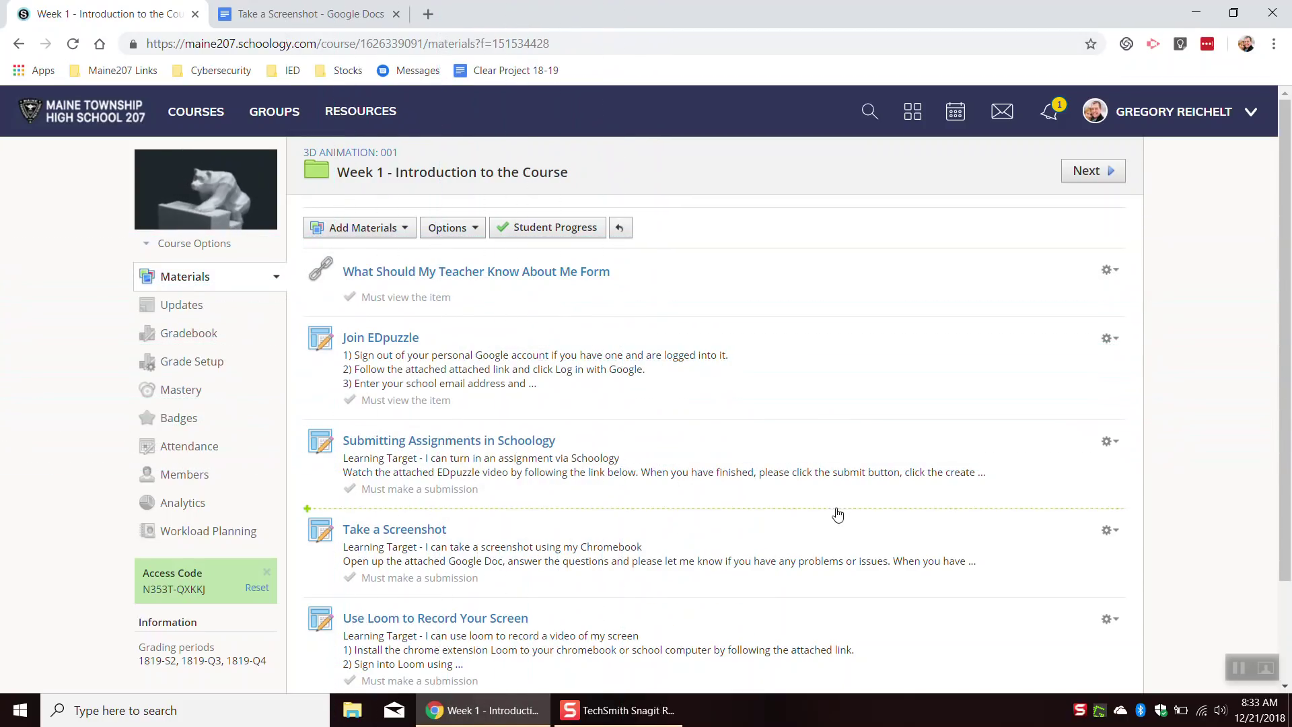
key("Print")
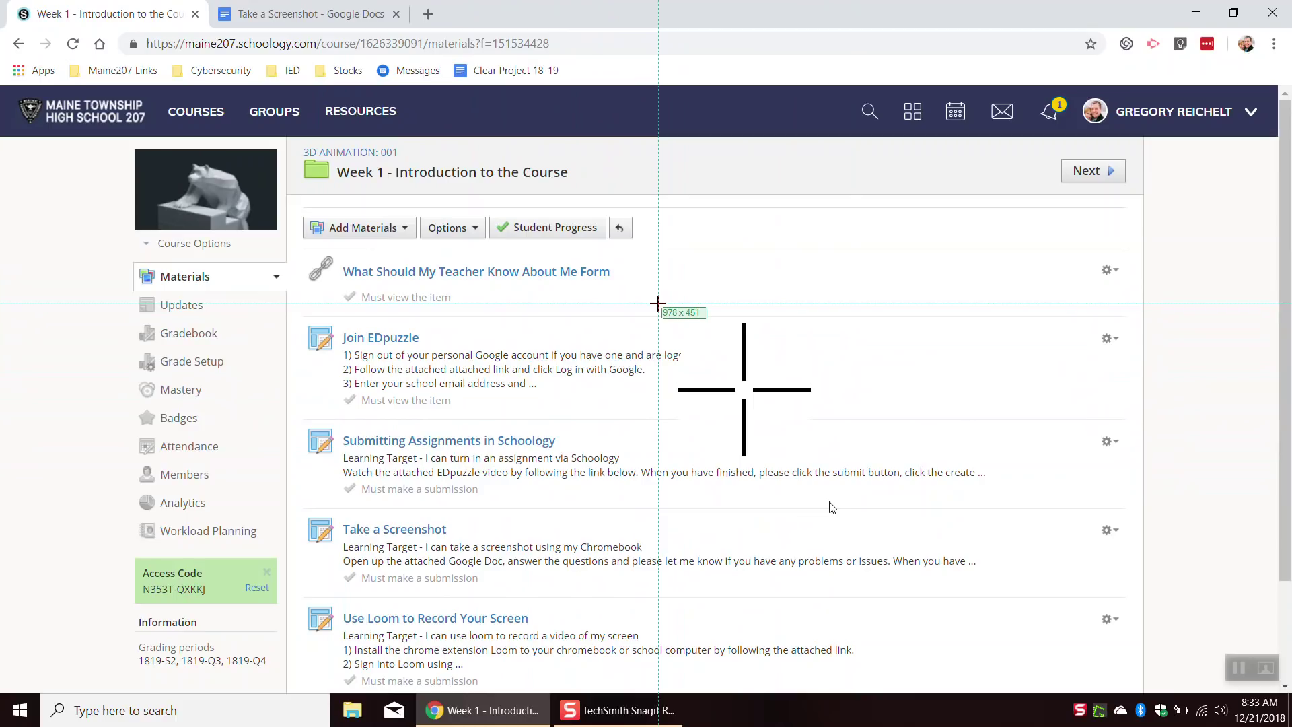
key("Escape")
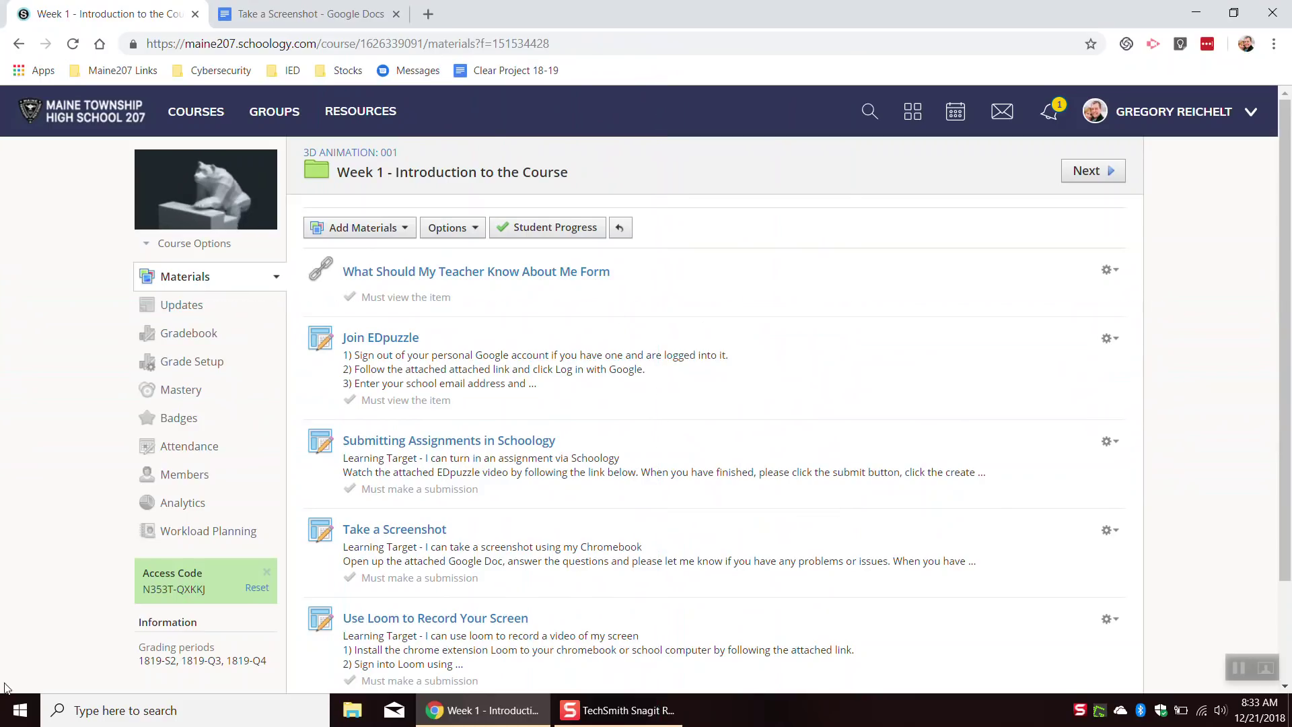
left_click(20, 710)
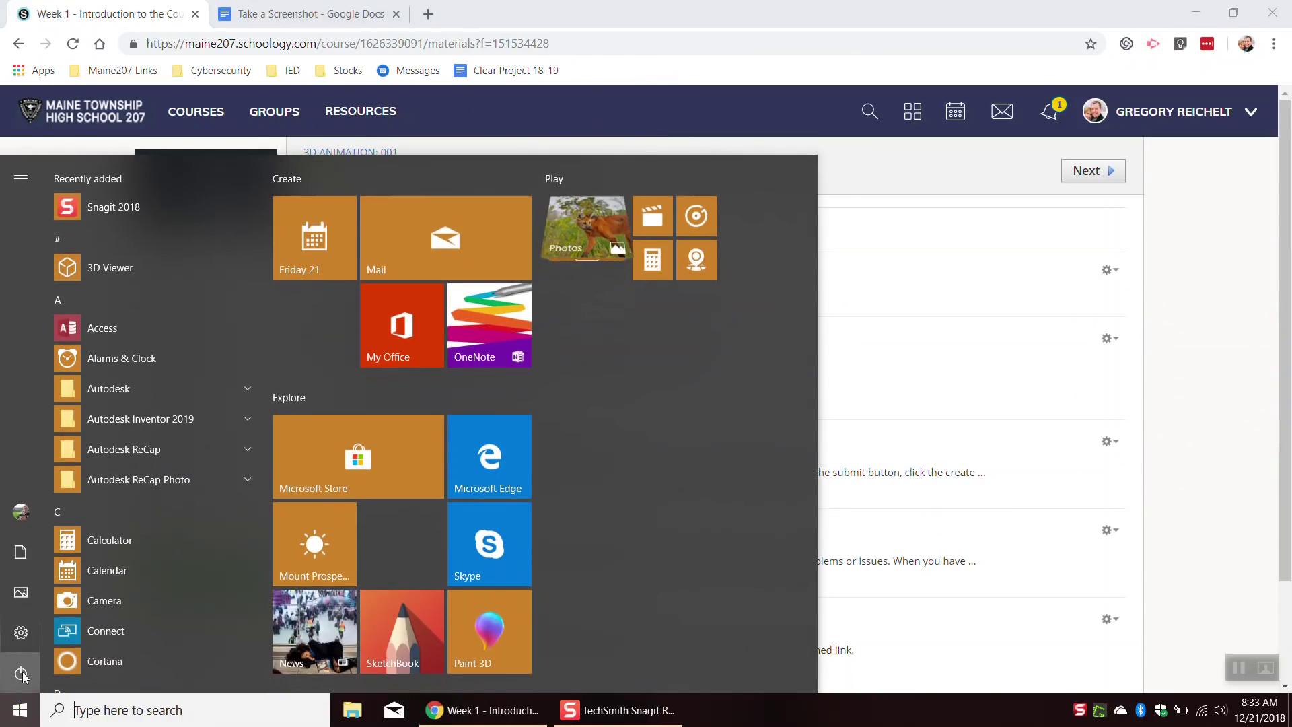
left_click(22, 673)
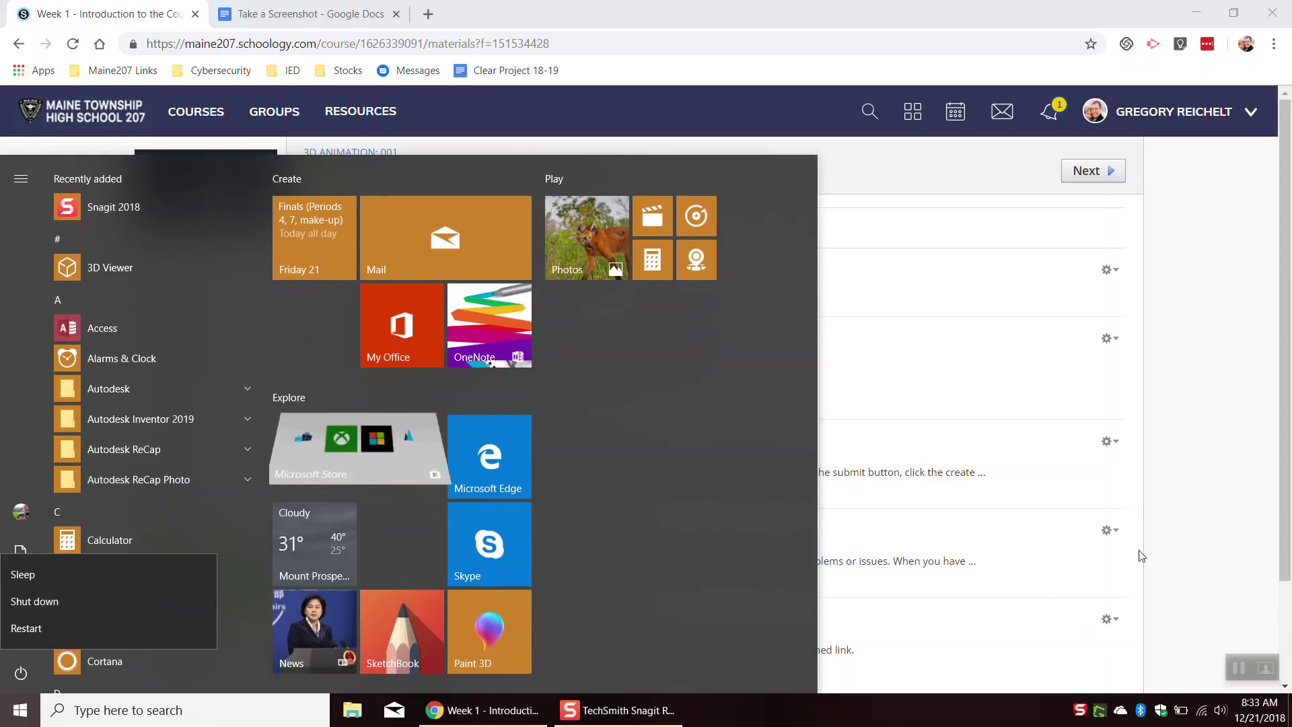
key("Escape")
key("Escape")
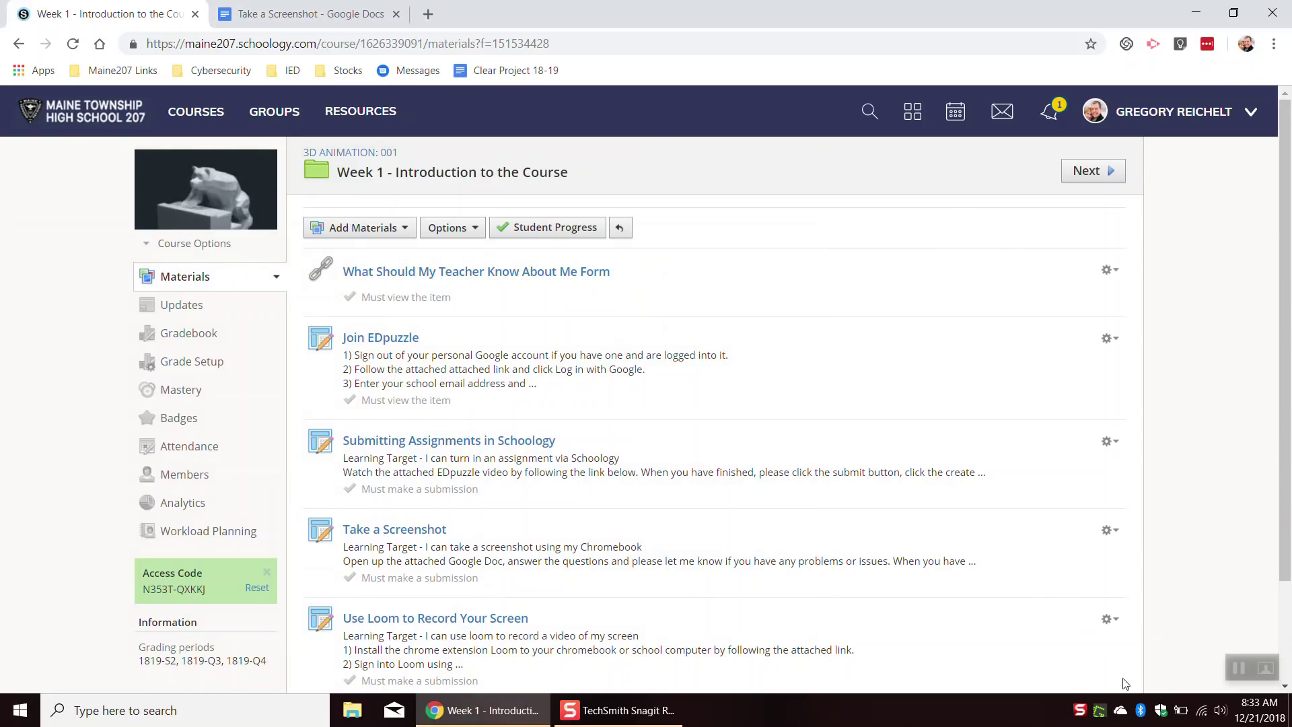
key("Print")
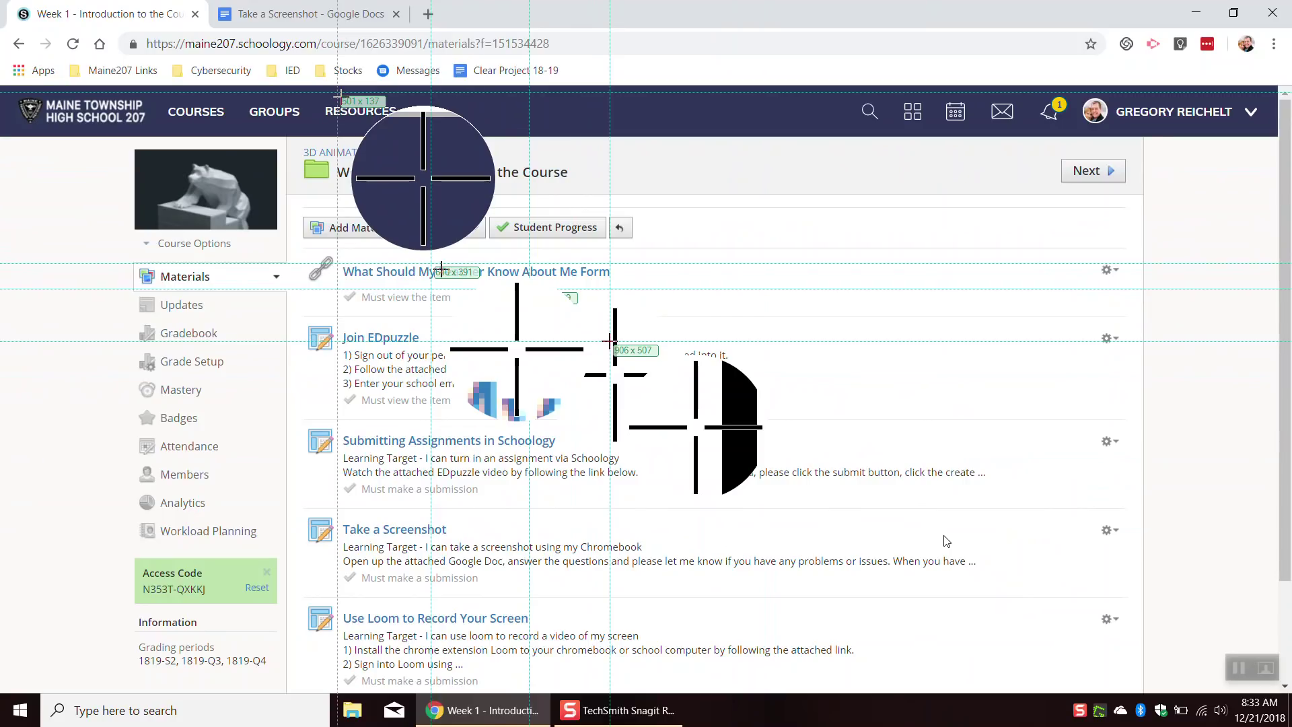
key("Escape")
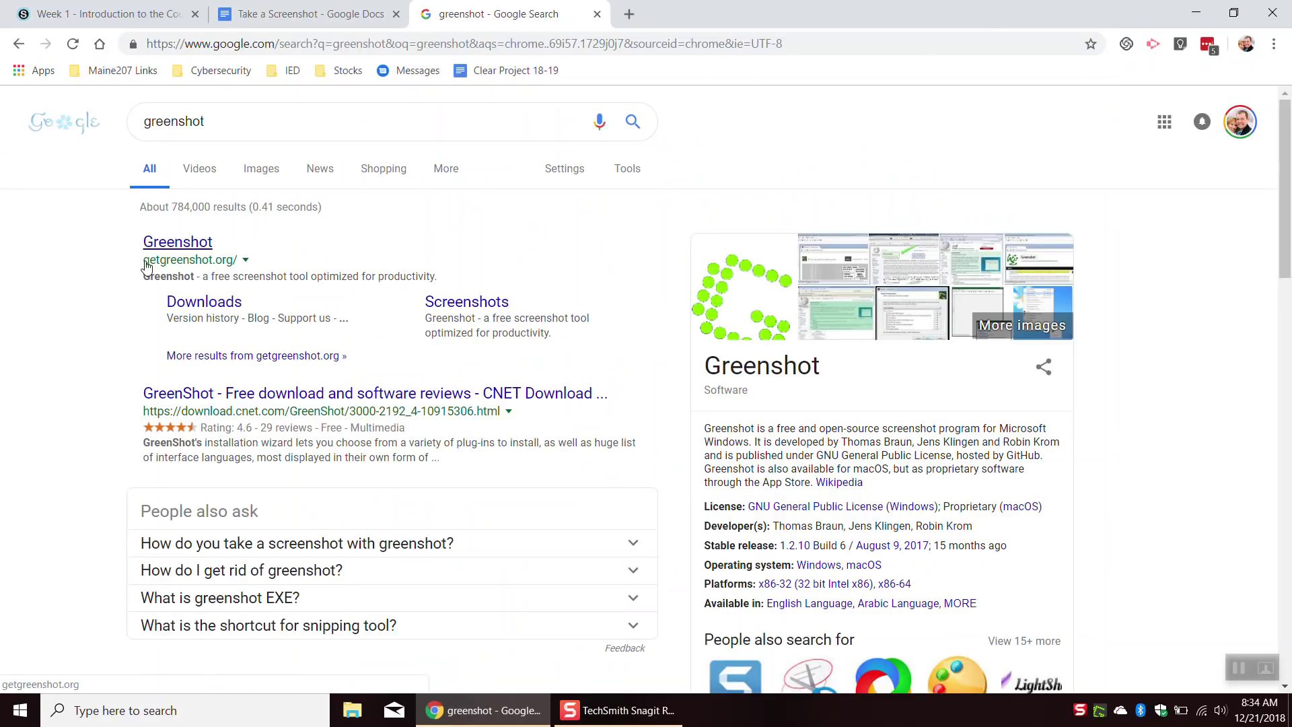
Follow the Greenshot search result to load getgreenshot.org in the new Chrome tab.
left_click(197, 247)
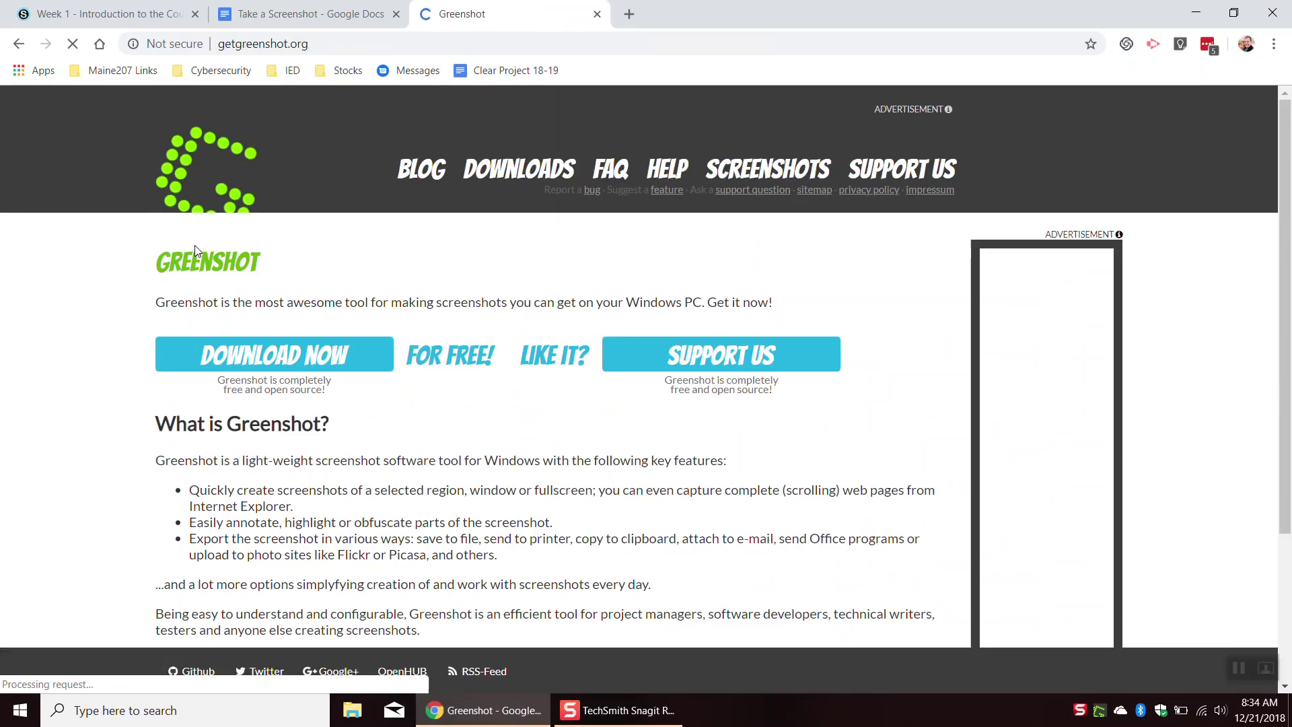